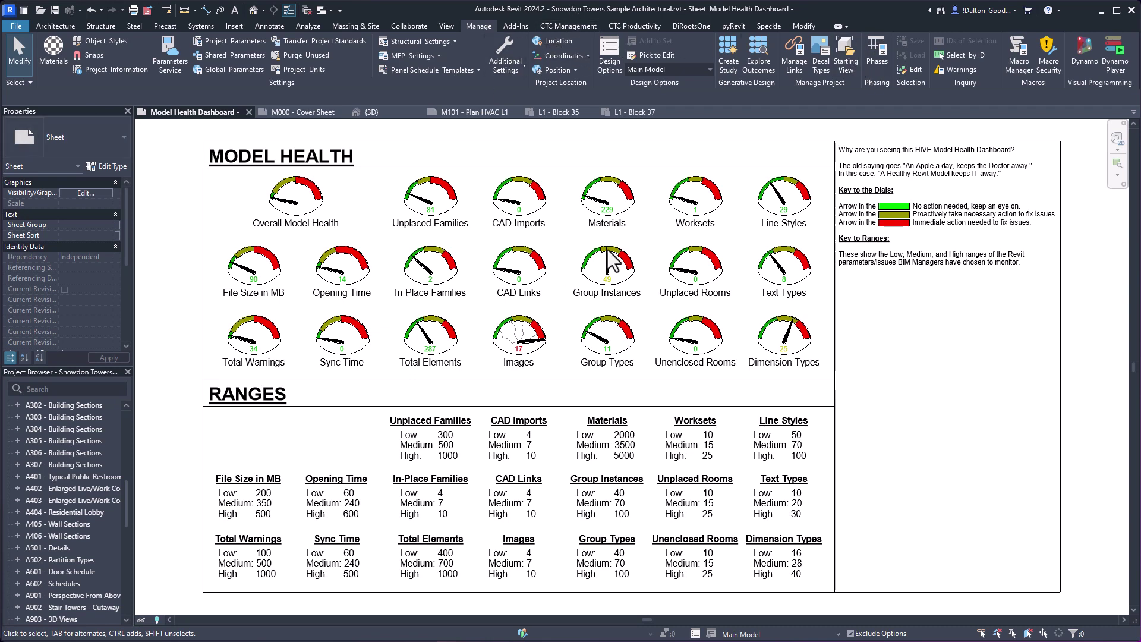
Step: Rerun CTC Productivity's Model Dashboard to refresh the dials on the Model Health sheet
left_click(647, 26)
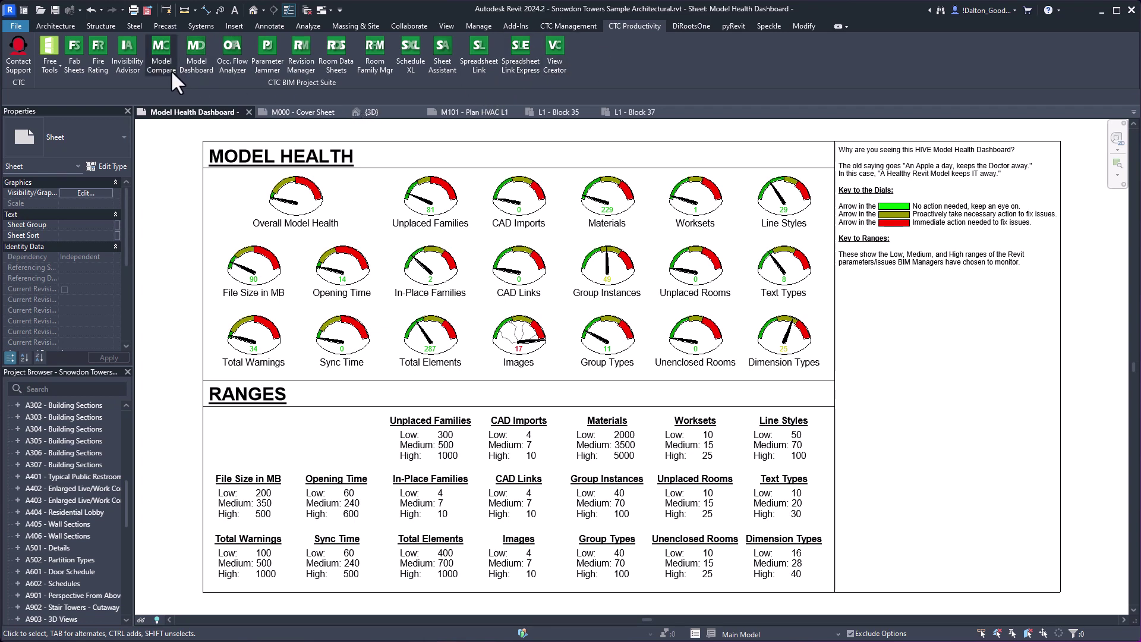
left_click(190, 59)
left_click(477, 142)
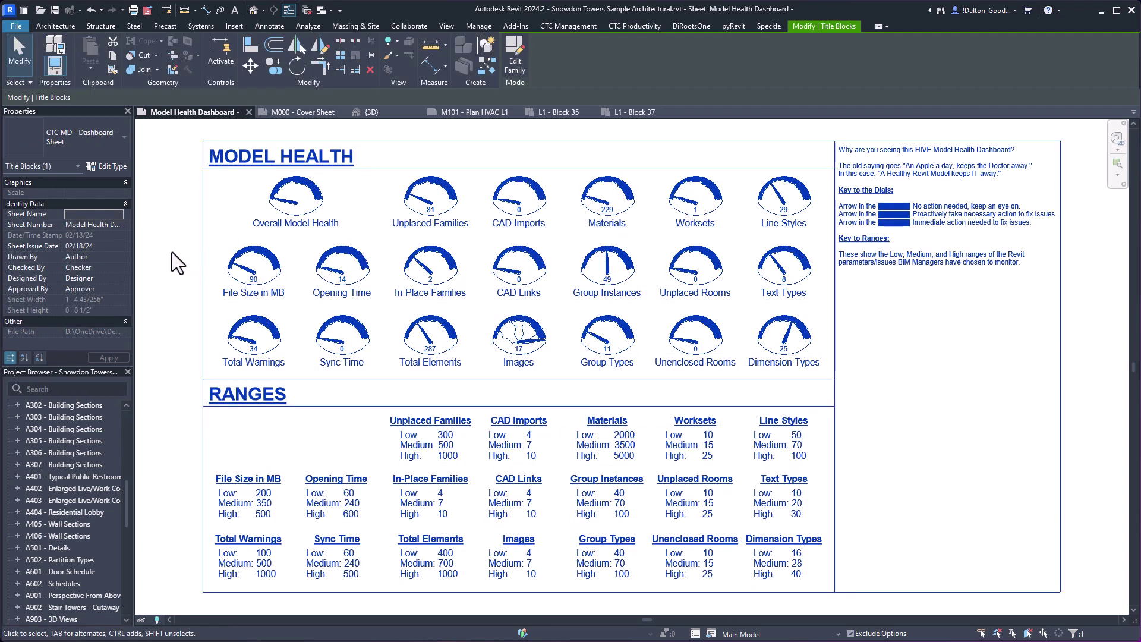
left_click(171, 250)
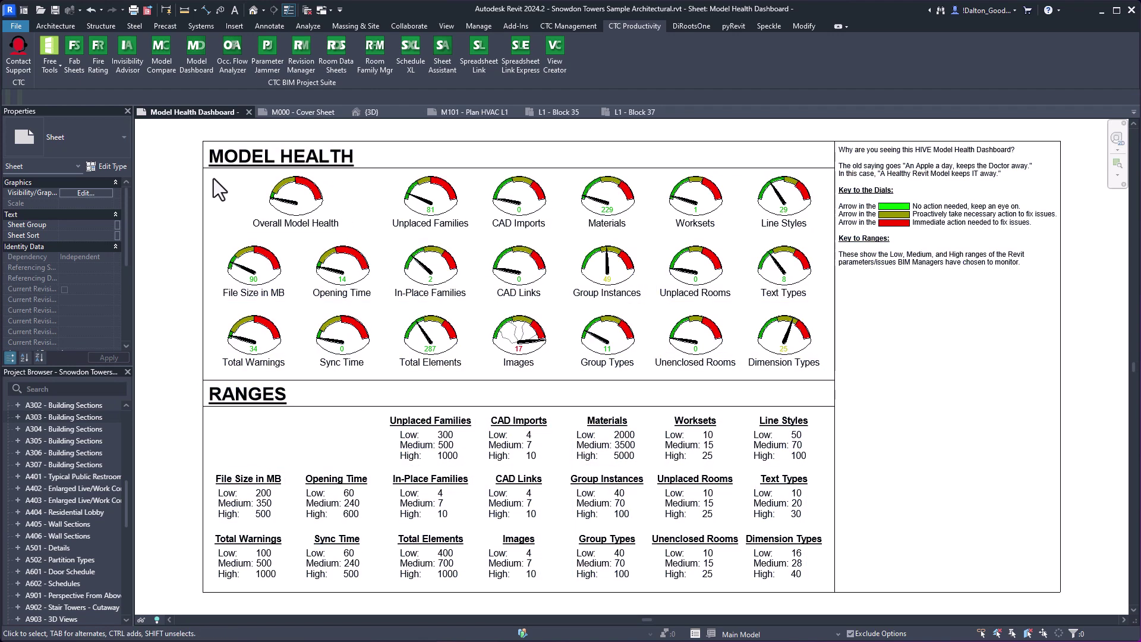
Step: Find 'CTC MD - Dashboard - Sheet' with a 'ctc m' browser search and delete it with its instance
left_click(227, 143)
left_click(178, 215)
left_click(87, 389)
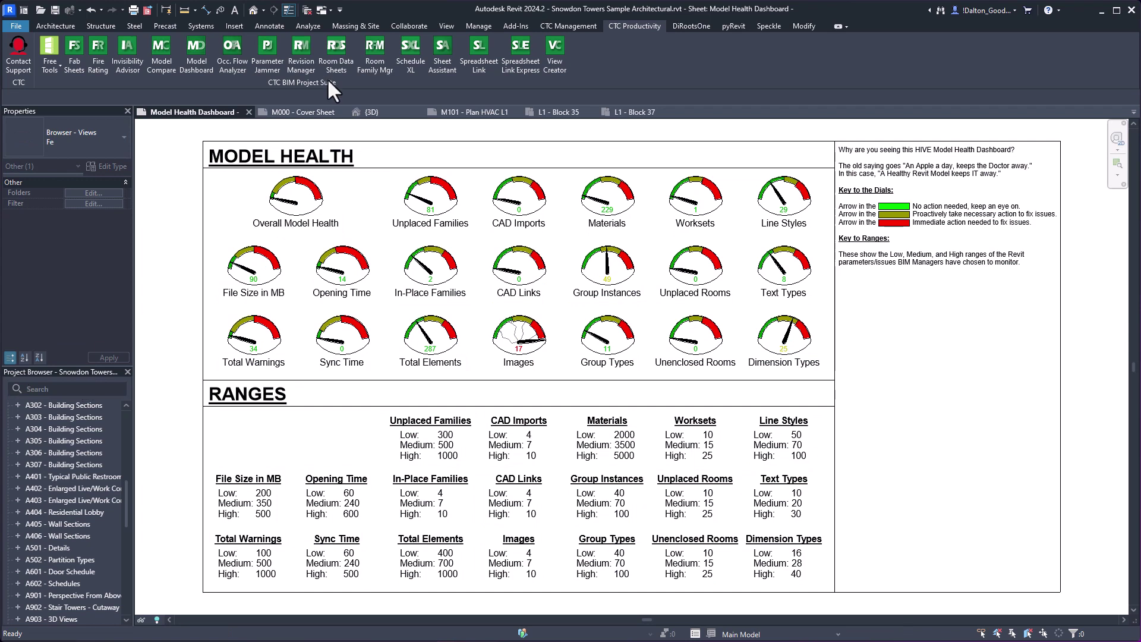
left_click(327, 162)
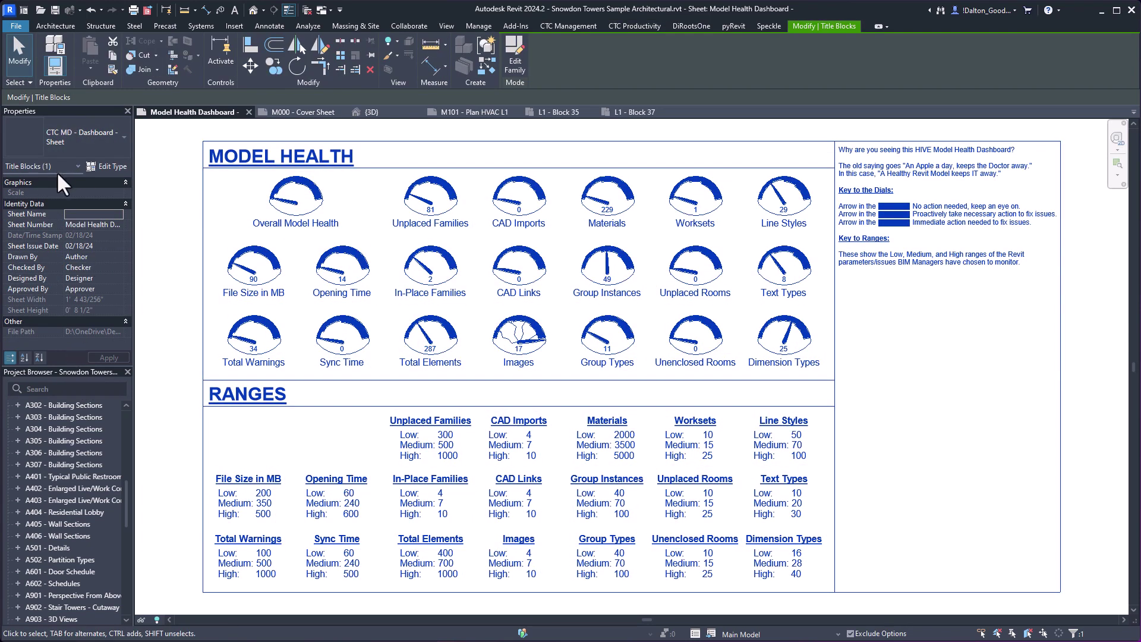
left_click(78, 389)
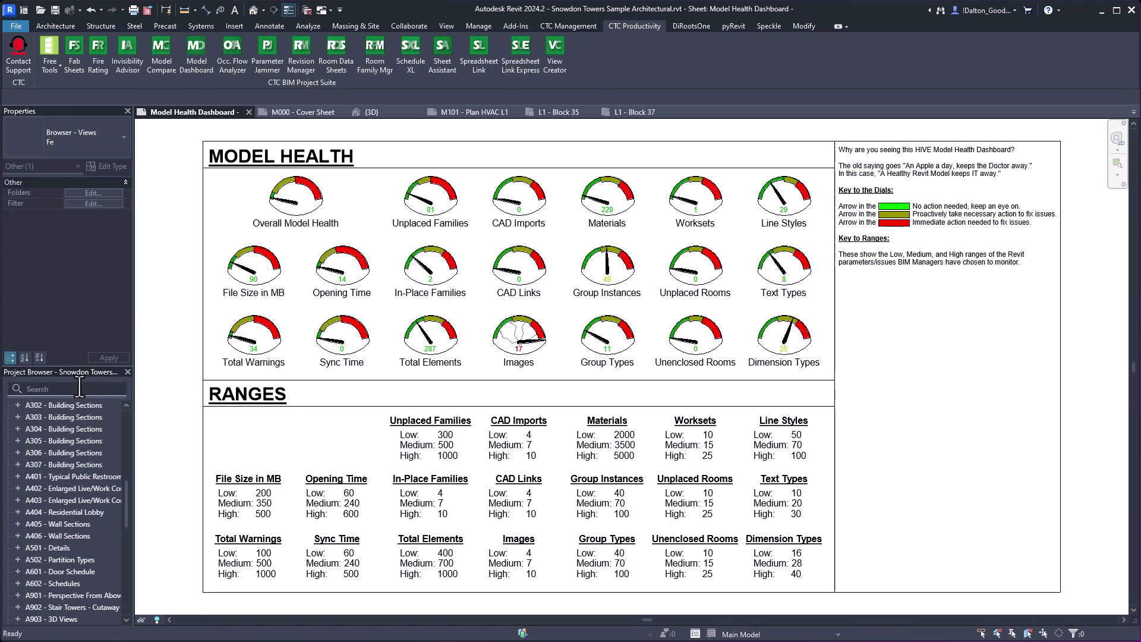
type("ctc m")
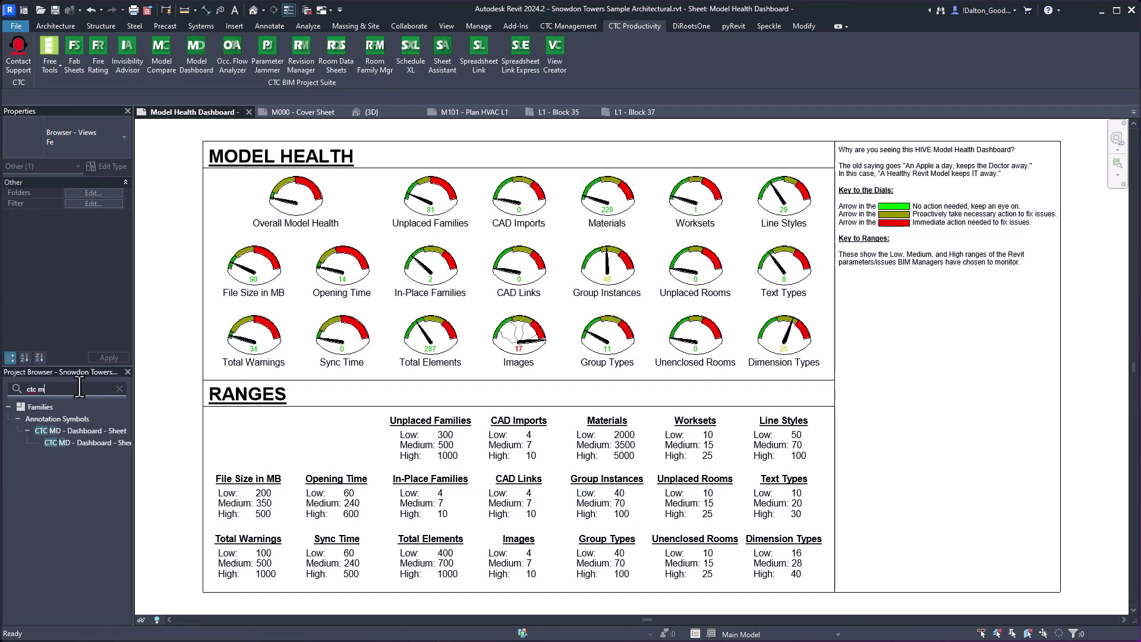
left_click(97, 430)
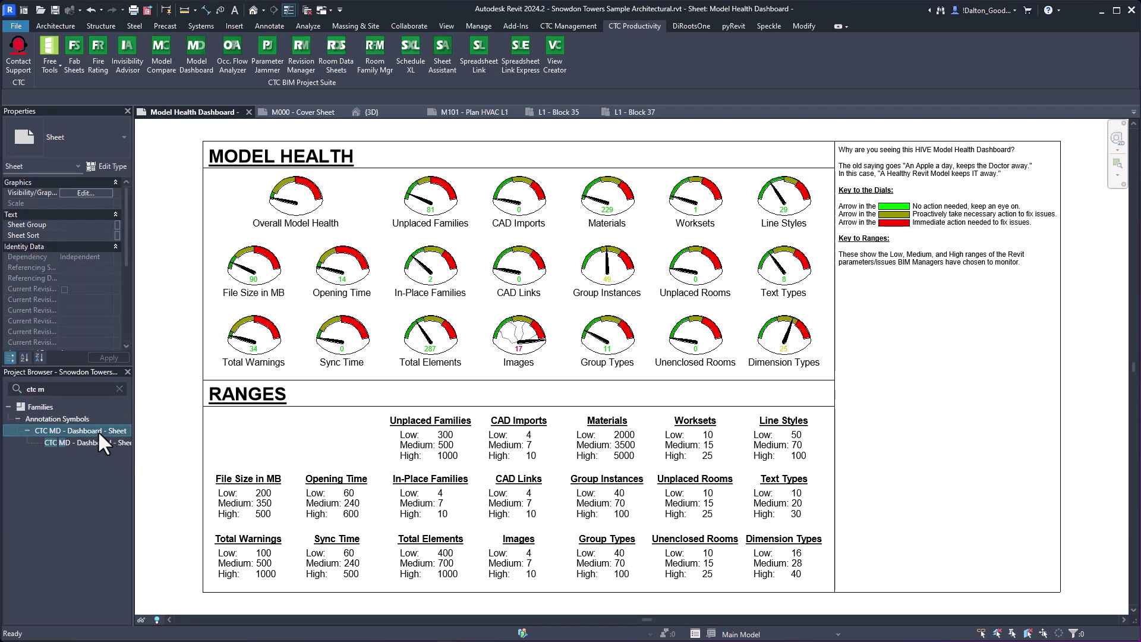
right_click(90, 430)
left_click(127, 456)
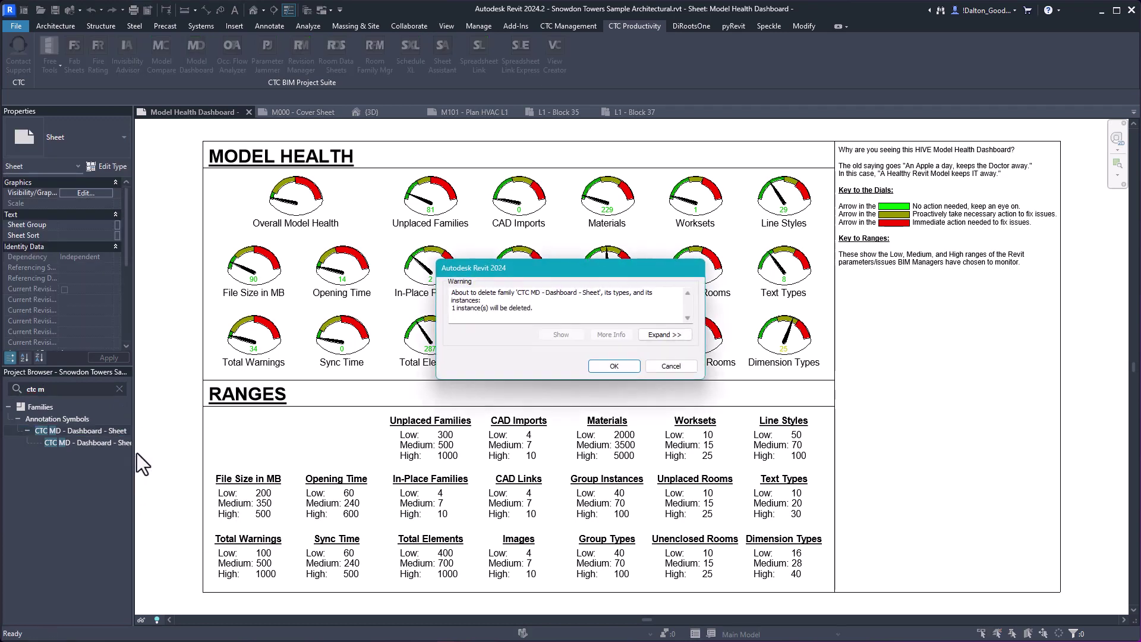
left_click(624, 370)
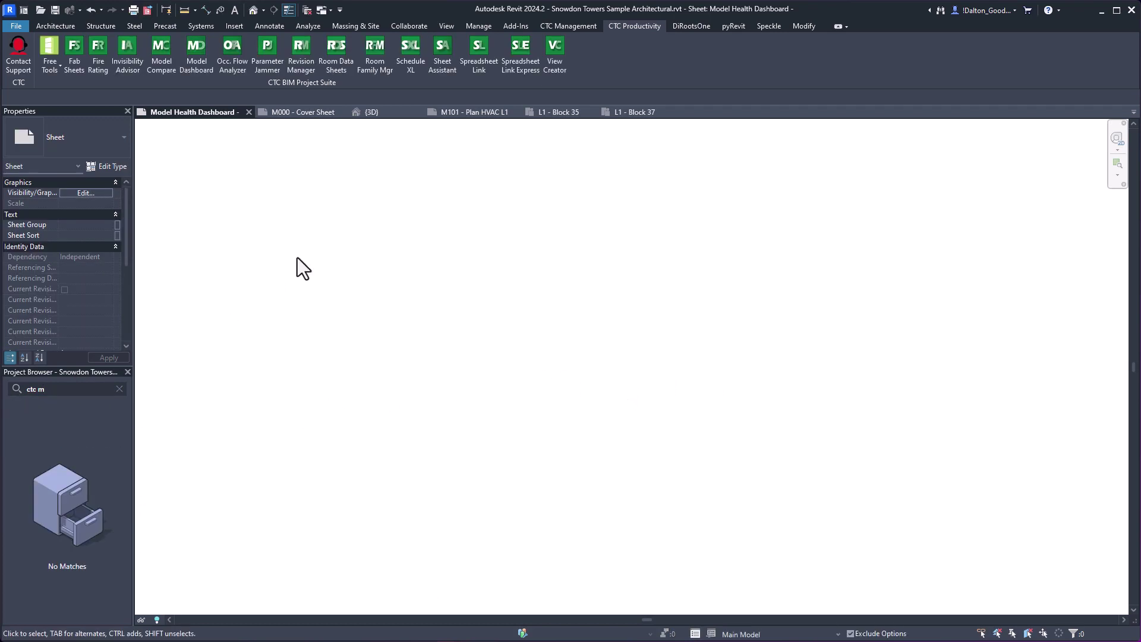
Step: Clear the browser search and load the default dashboard title block through Model Dashboard
left_click(119, 388)
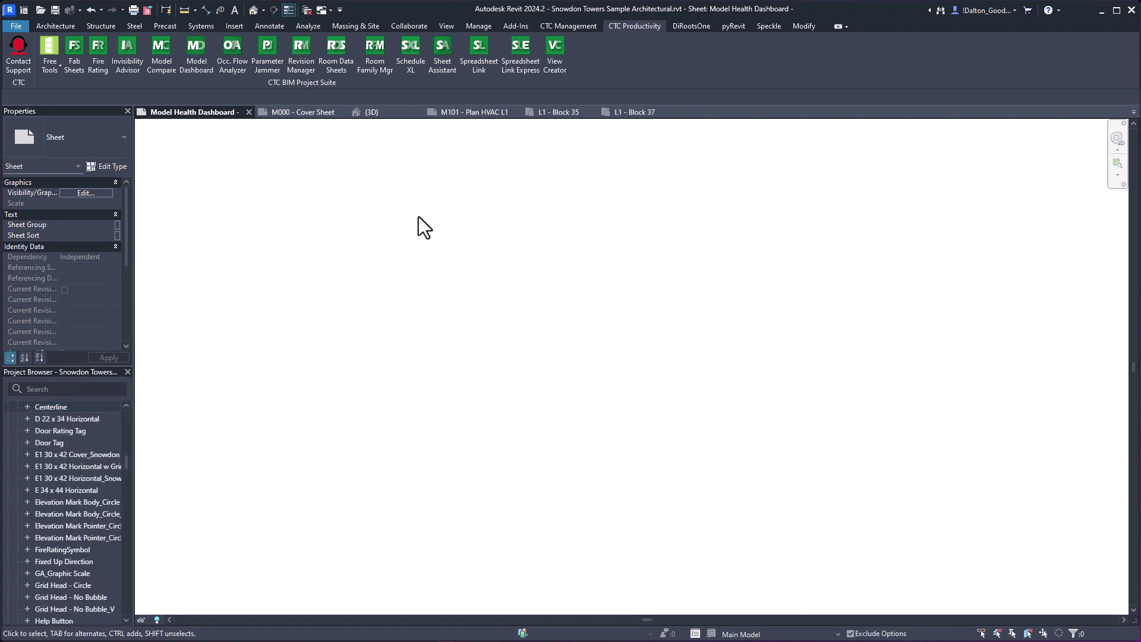
left_click(195, 49)
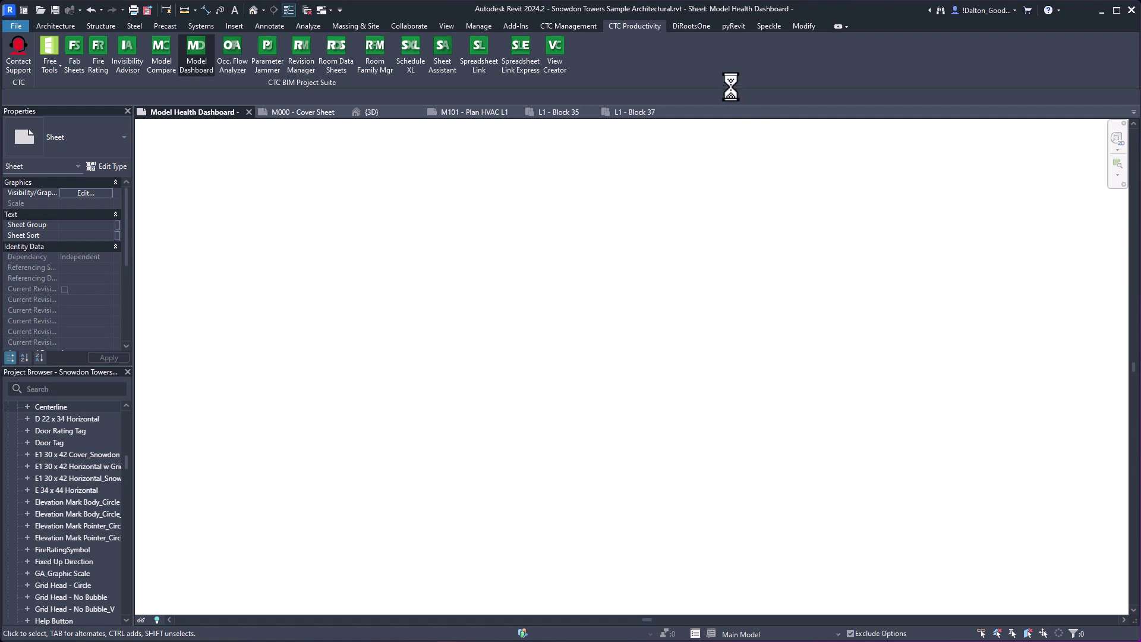
left_click(721, 437)
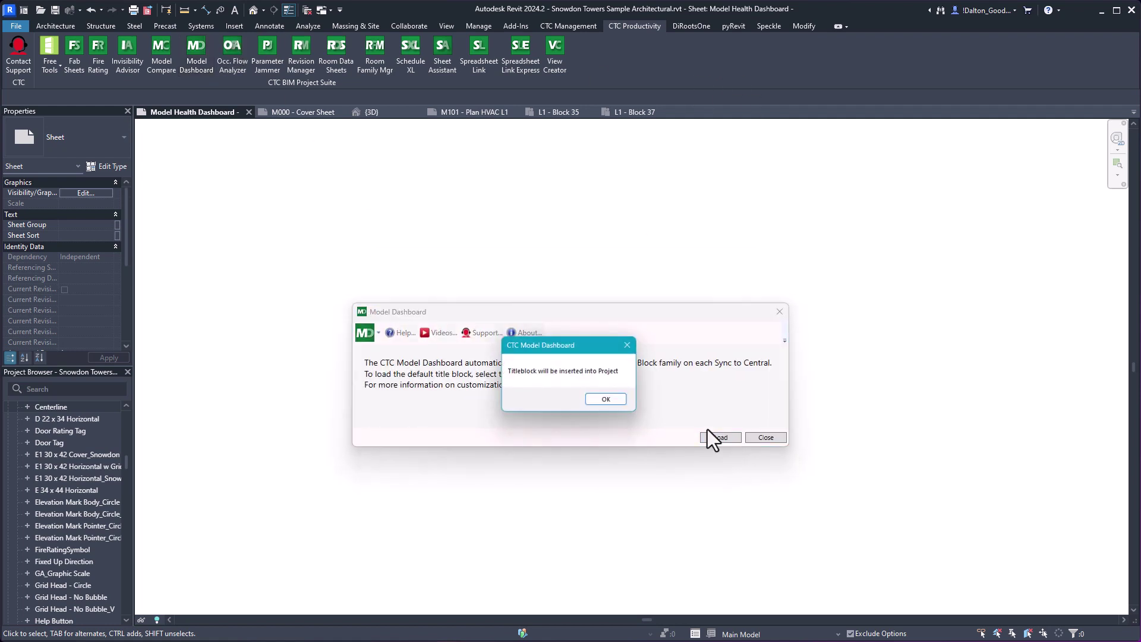
left_click(609, 401)
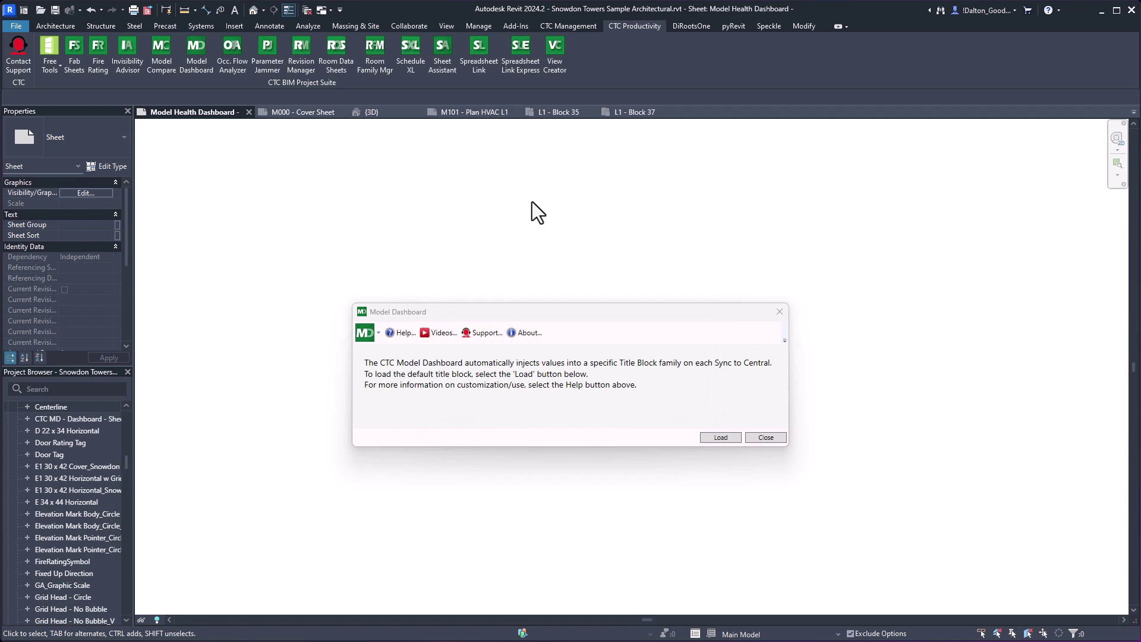
left_click(764, 438)
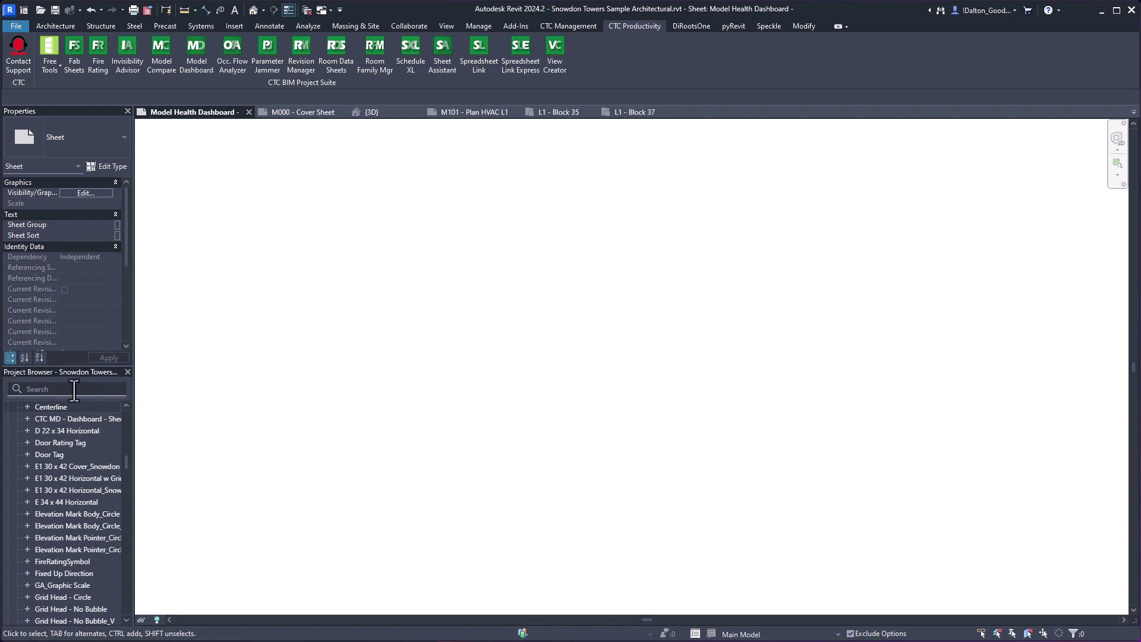
Step: Place the CTC MD - Dashboard - Sheet title block from Annotation Symbols onto the sheet
left_click(27, 419)
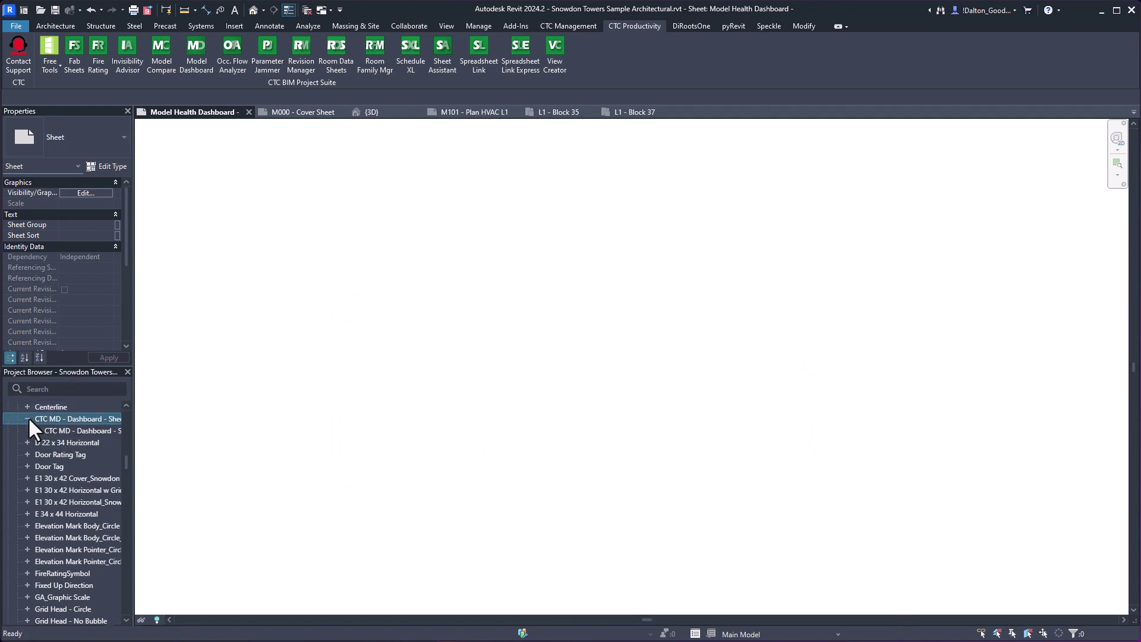
left_click_drag(50, 429, 393, 391)
left_click(259, 362)
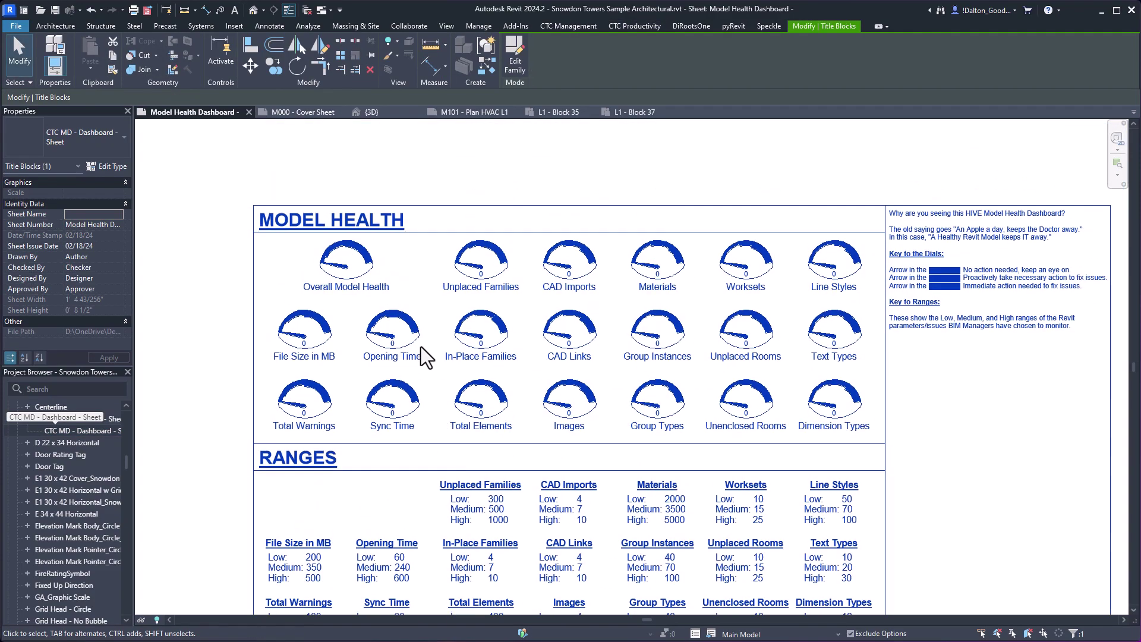
left_click(175, 211)
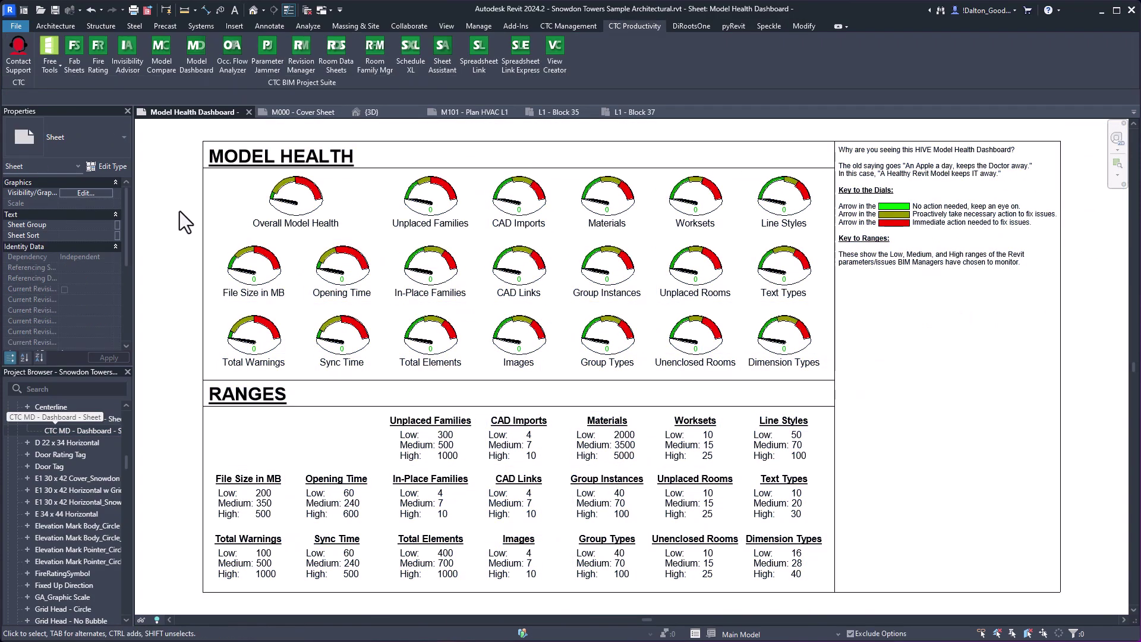
scroll(383, 222, "down", 1)
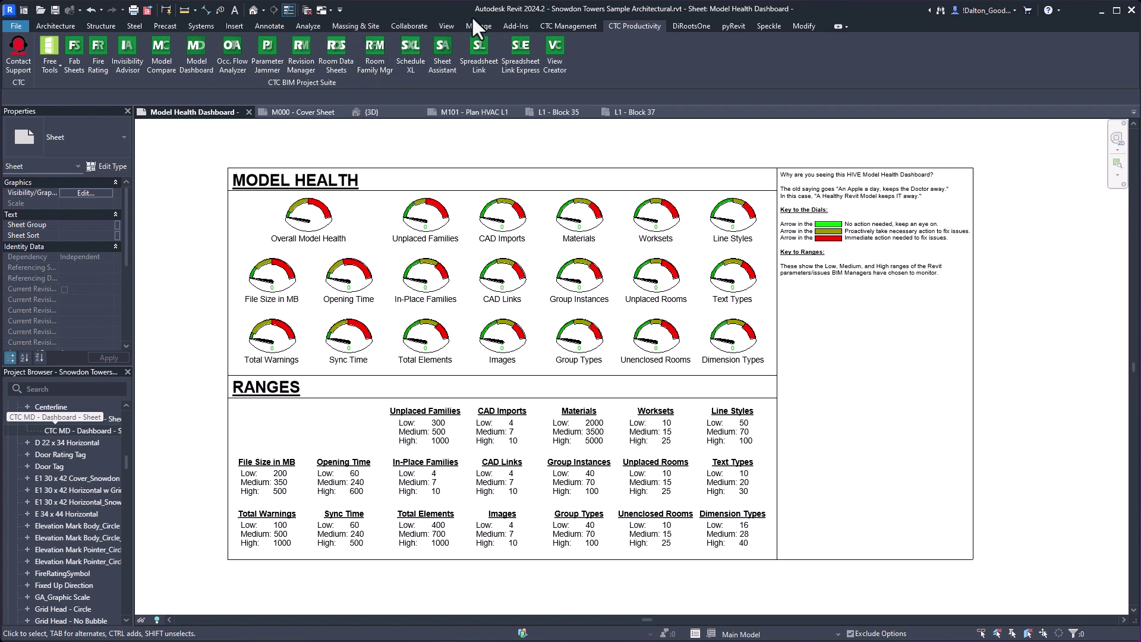
Step: Set 'Sheet: Model Health Dashboard' as the project's starting view
left_click(453, 24)
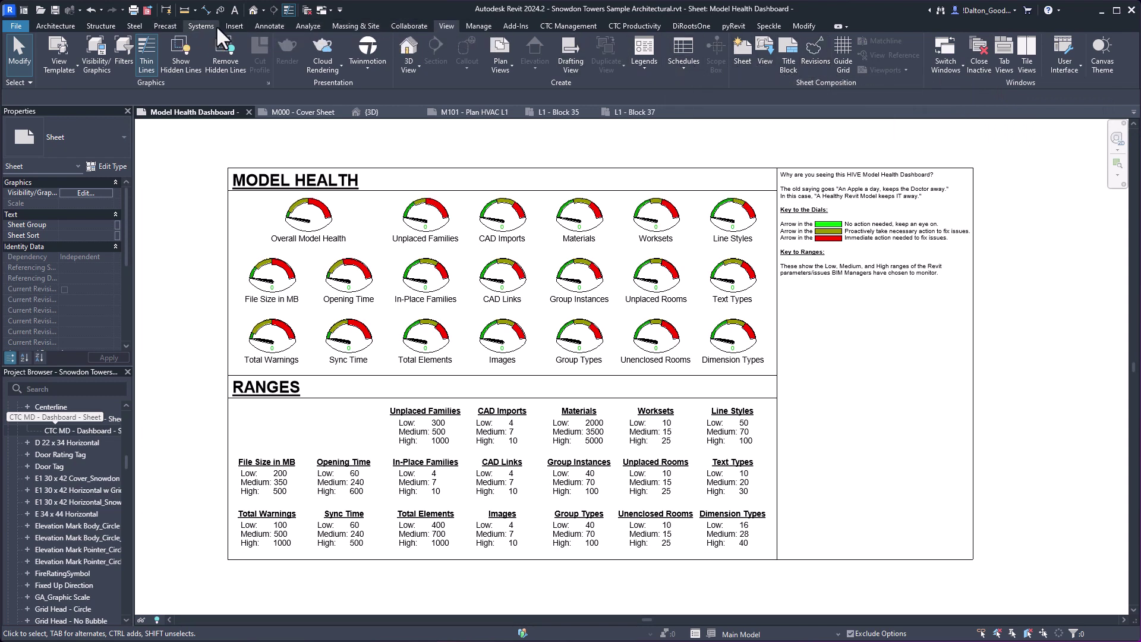
left_click(479, 25)
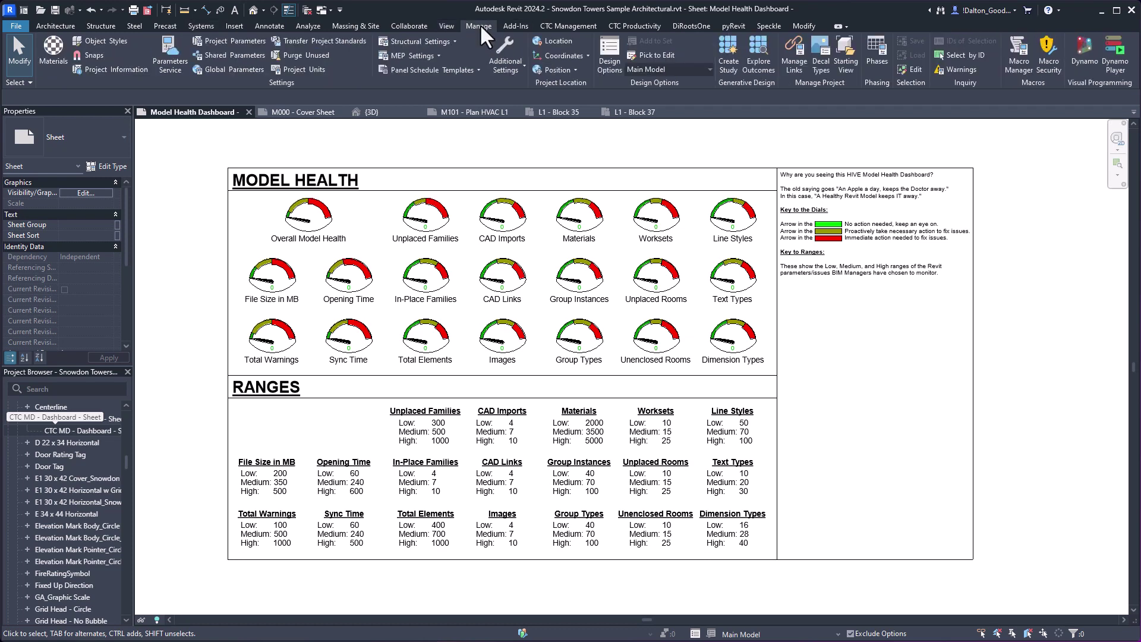
left_click(847, 59)
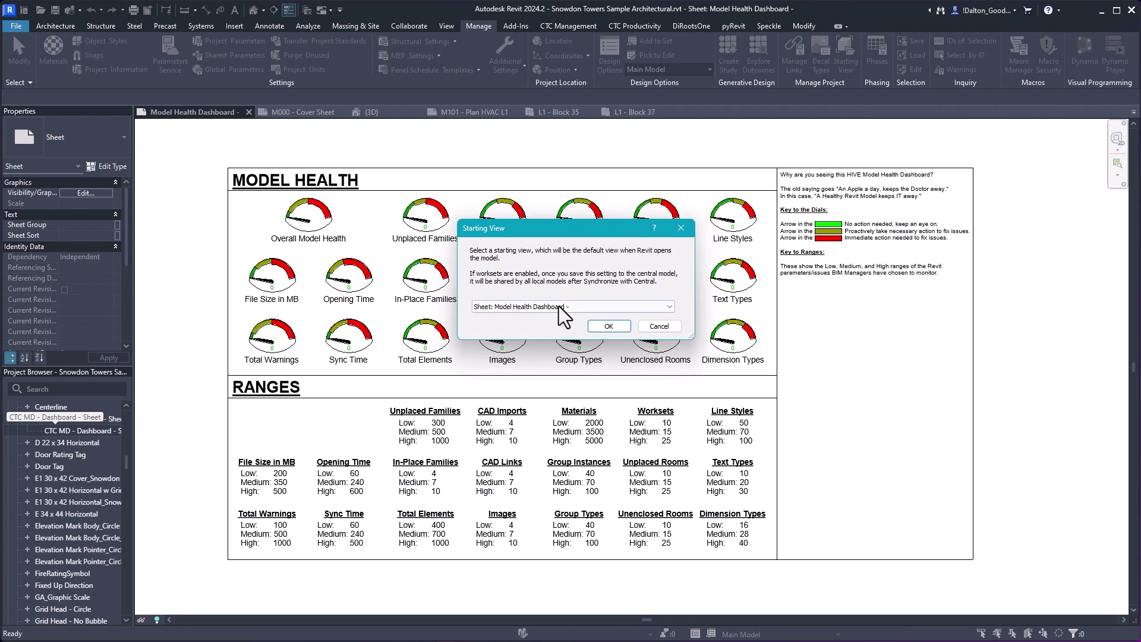
left_click(596, 327)
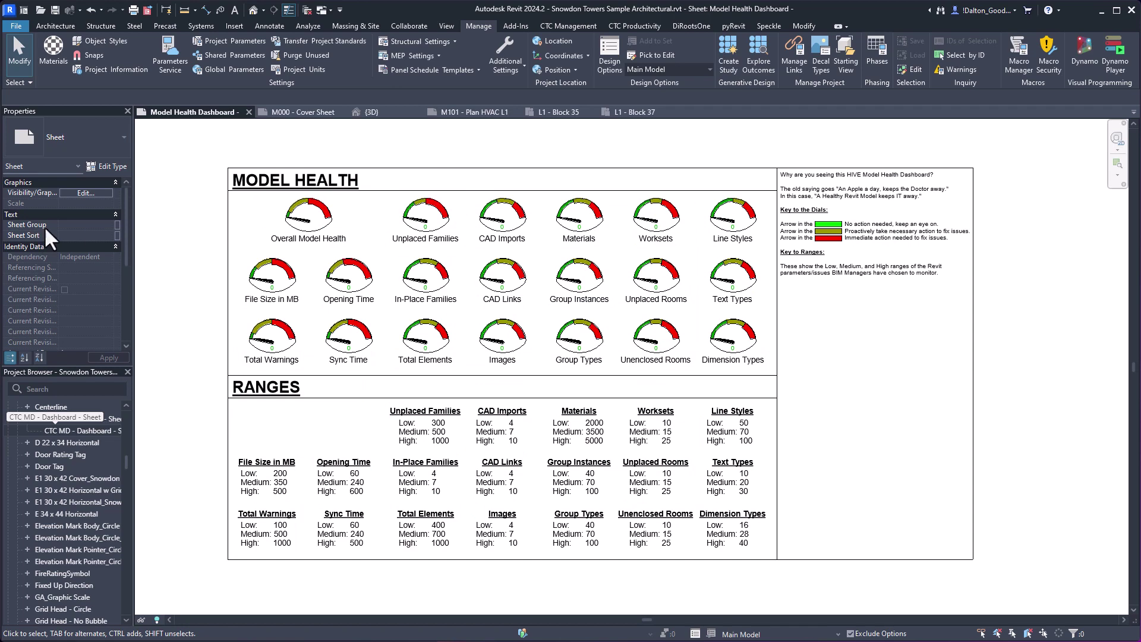
scroll(89, 263, "down", 3)
scroll(77, 238, "down", 6)
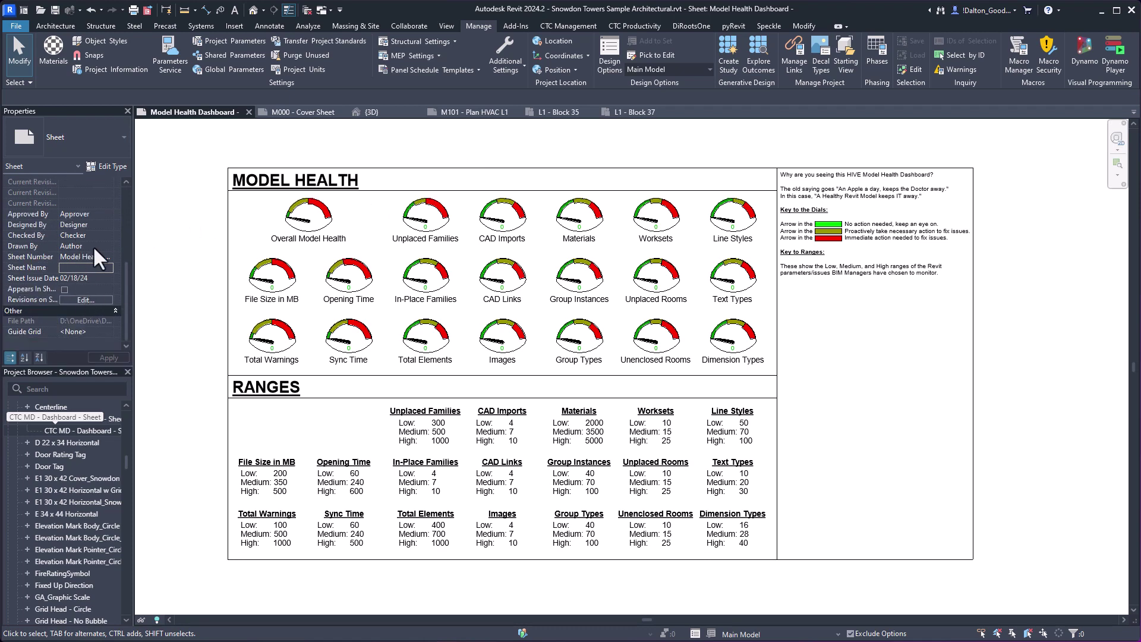
scroll(92, 232, "up", 7)
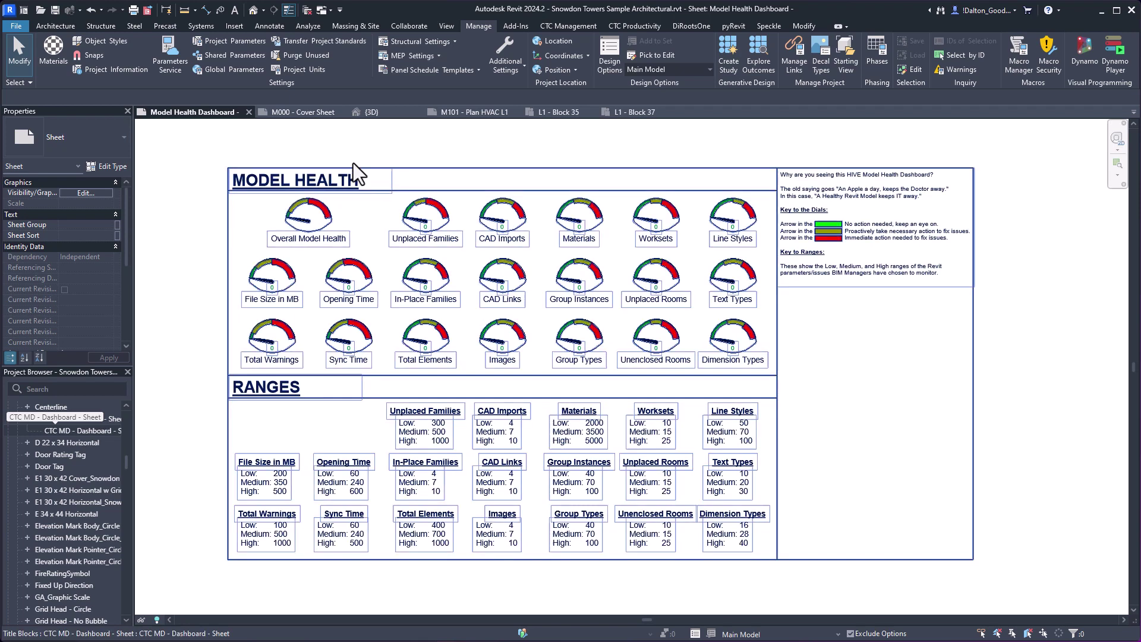
Step: Save the model so the dials update to 231 materials, 29 line styles and 11 group types
left_click(56, 9)
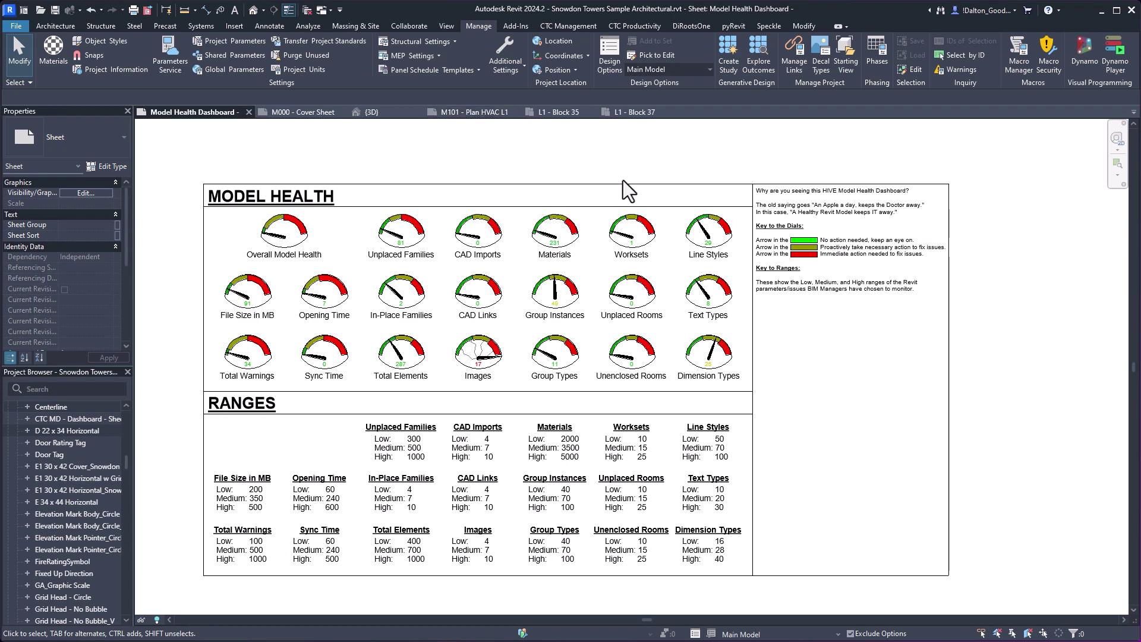
left_click_drag(964, 157, 722, 157)
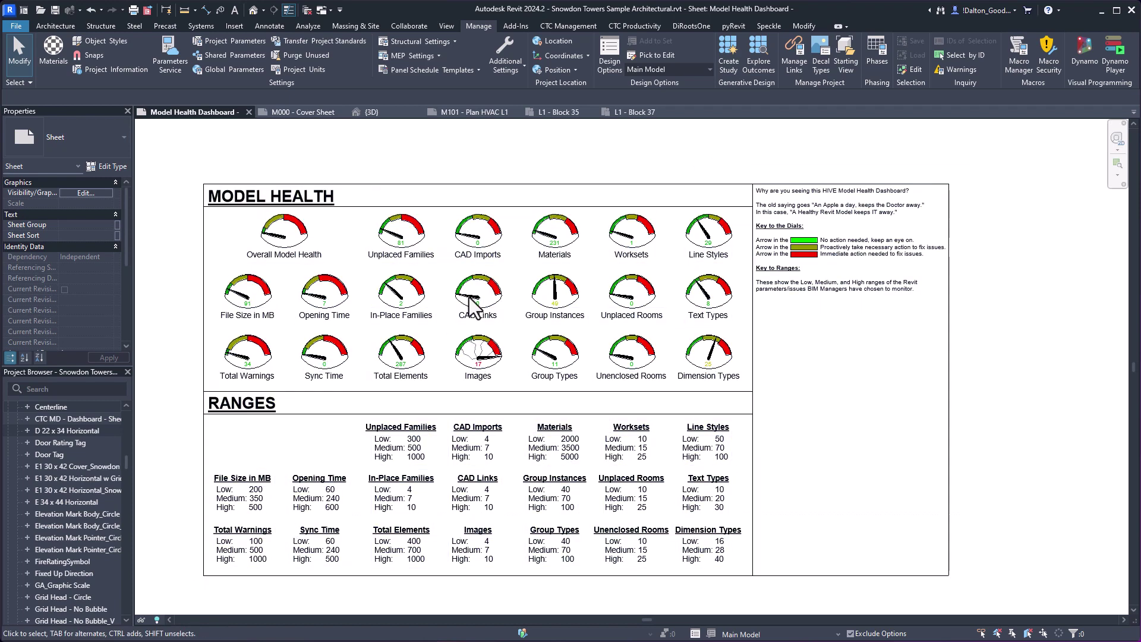
left_click(313, 238)
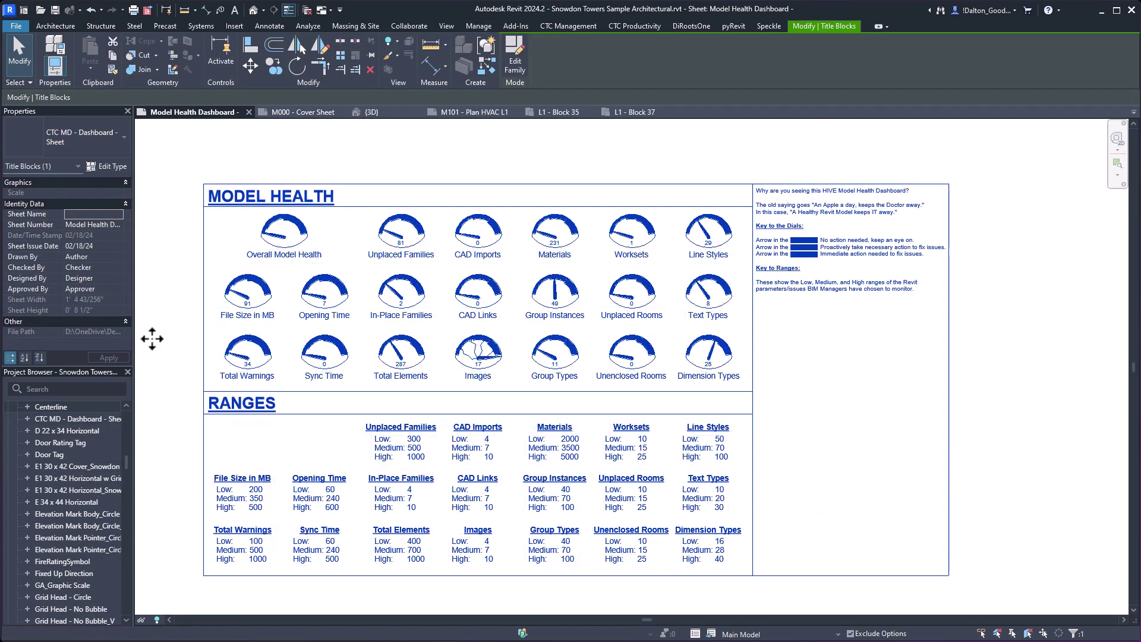
right_click(62, 419)
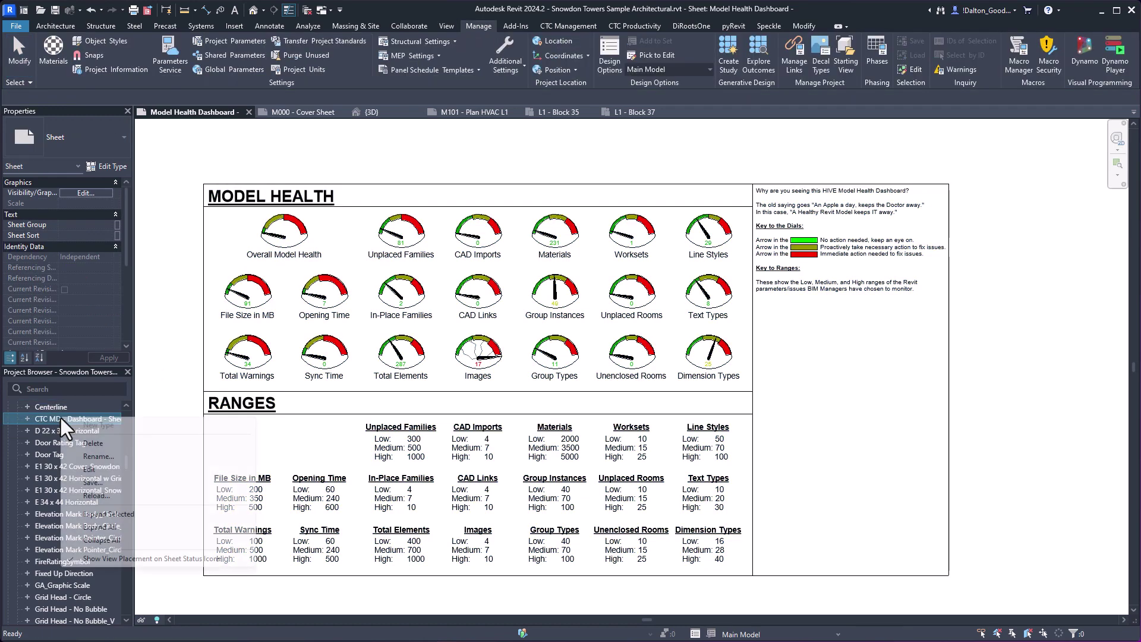
left_click(163, 333)
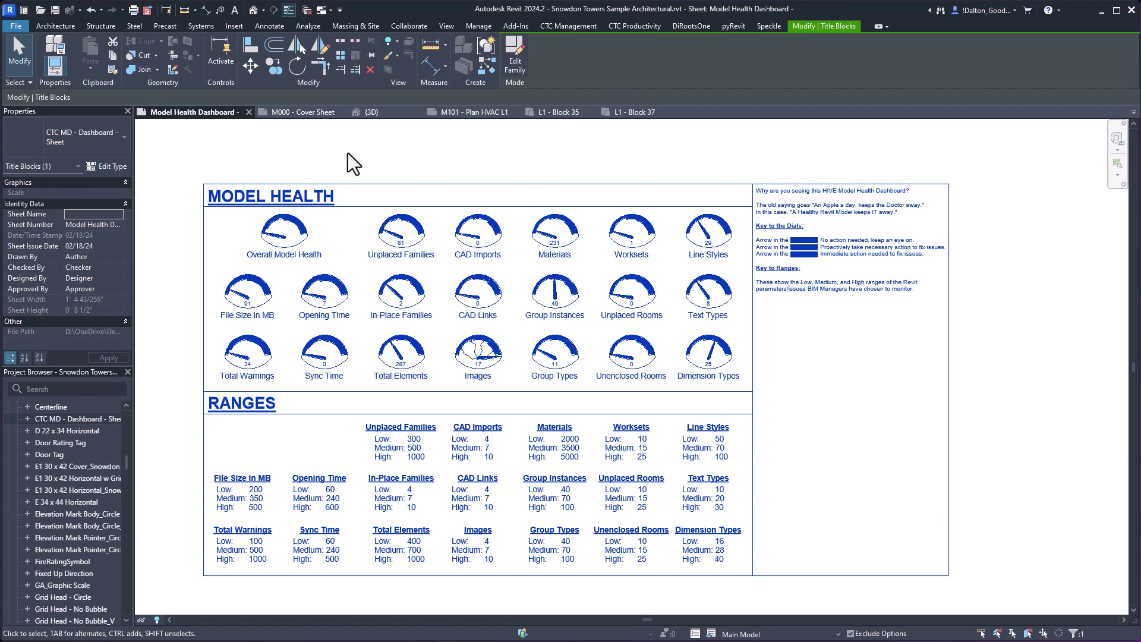
Step: Deselect the title block to show true dial colours and bring up the pyRevit tools
left_click(353, 163)
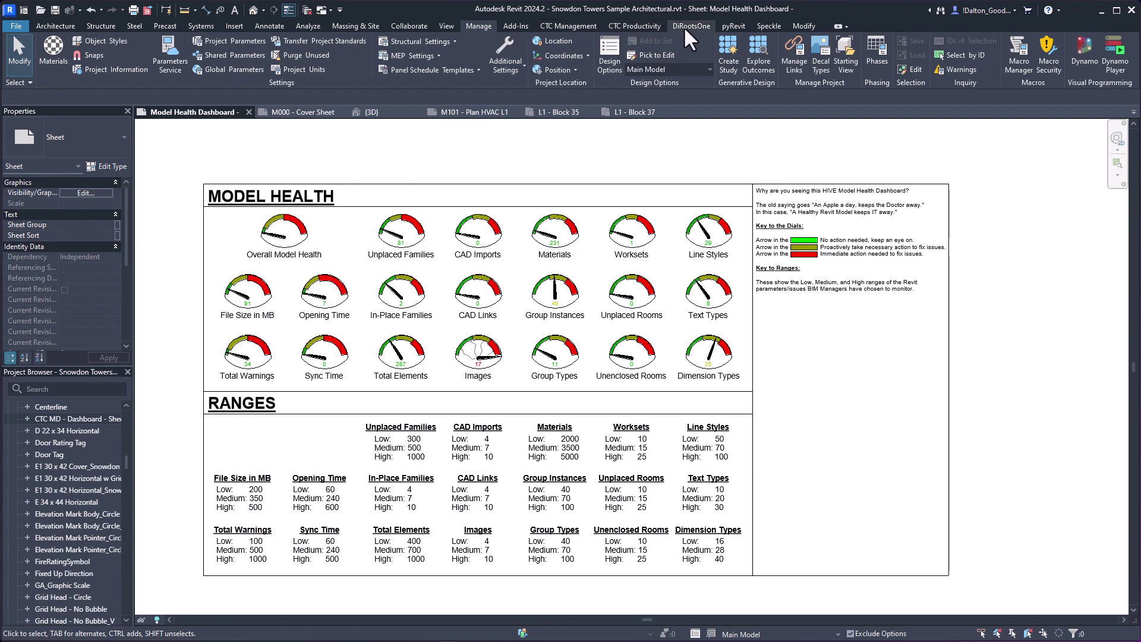
left_click(735, 25)
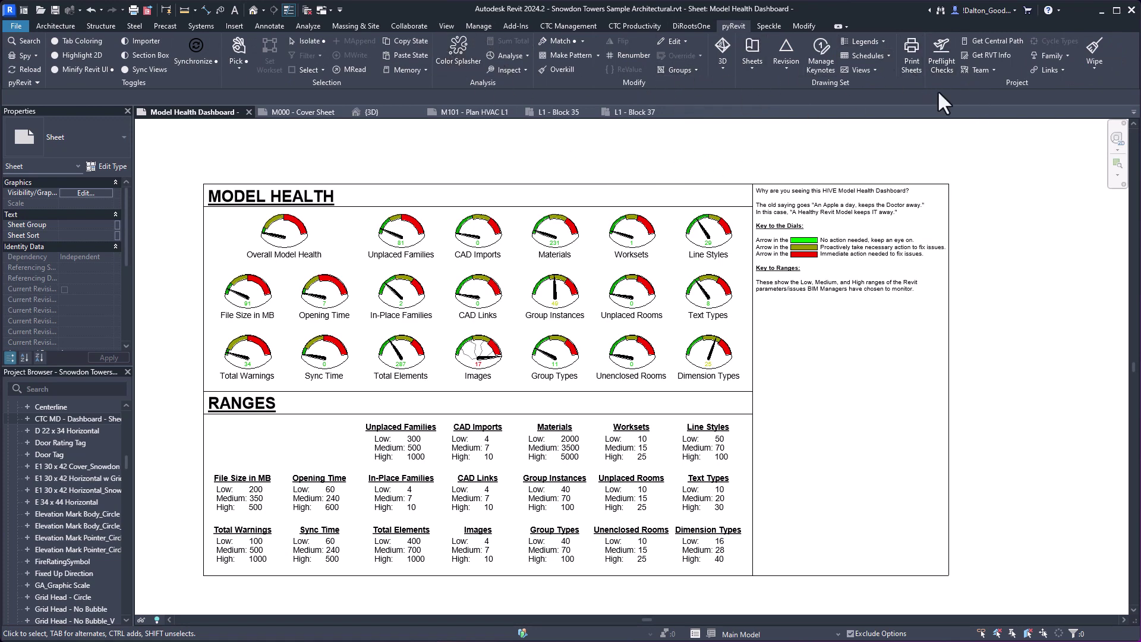
Step: Run the Model Checker preflight check and move its 'Chart' script error to the screen centre
left_click(940, 58)
left_click(623, 229)
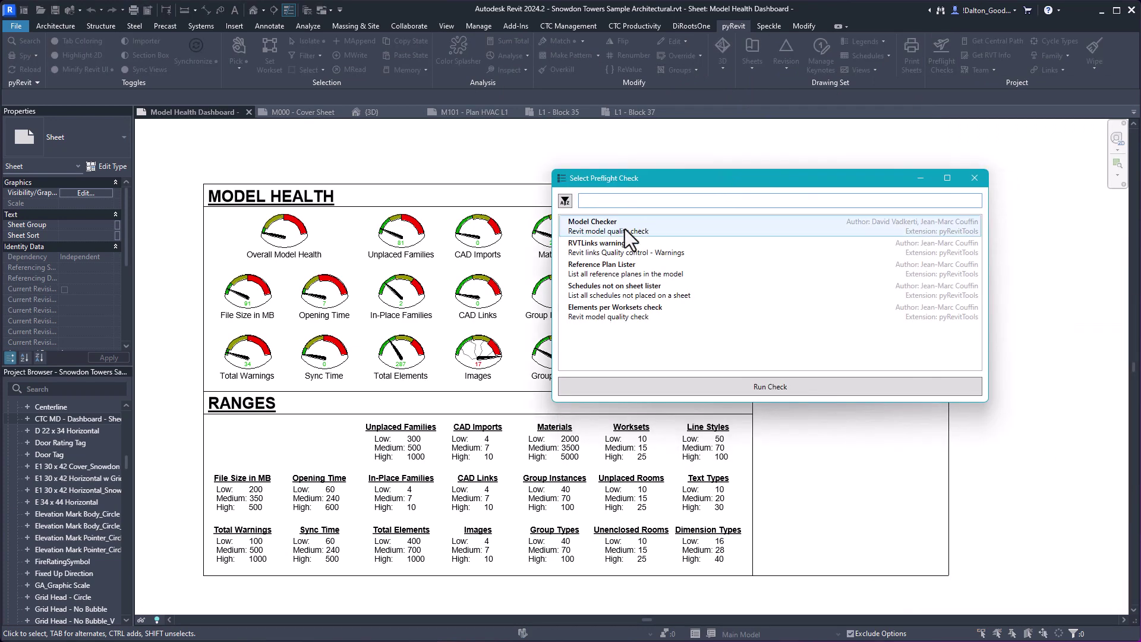
left_click(784, 390)
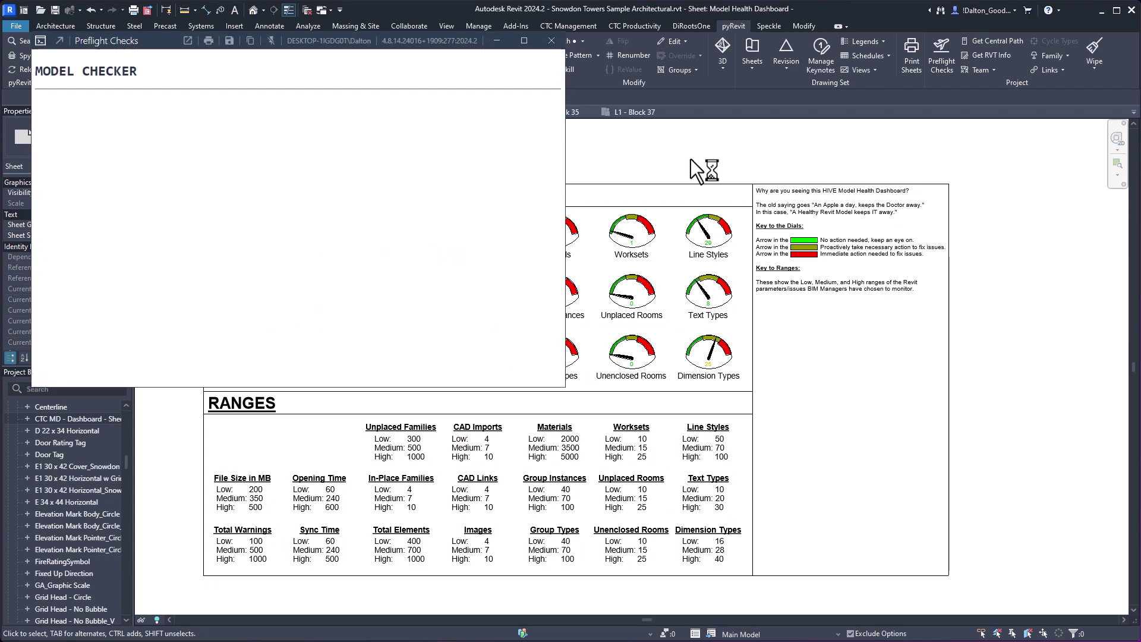
left_click_drag(1105, 386, 626, 318)
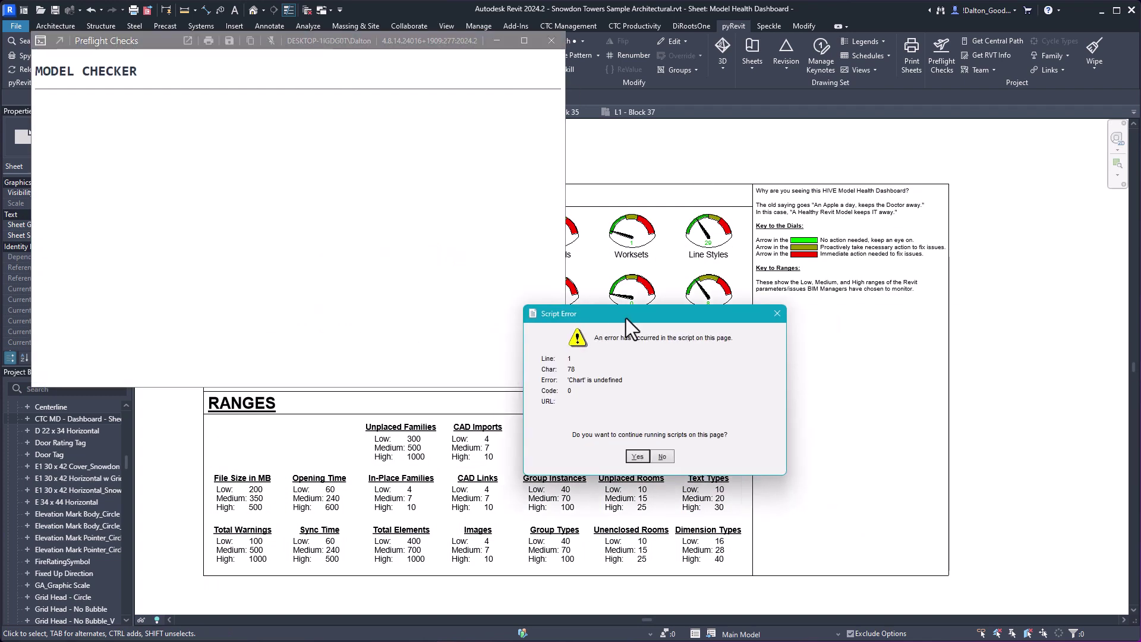
Step: Accept the script error and scroll the Model Checker report back up to the top
left_click(777, 314)
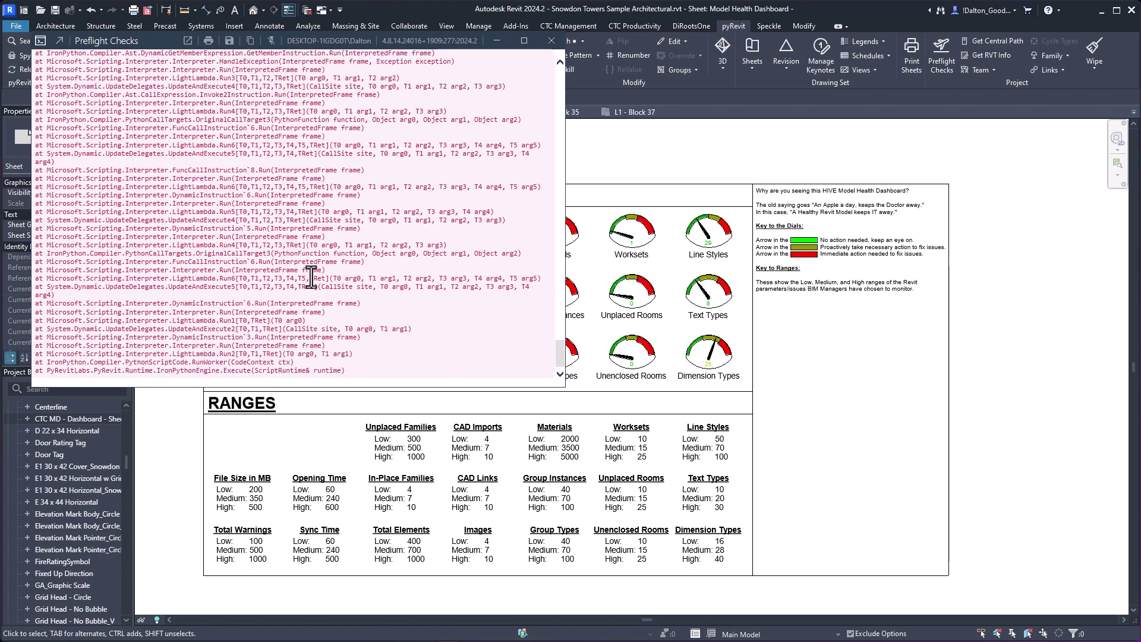
scroll(312, 278, "up", 15)
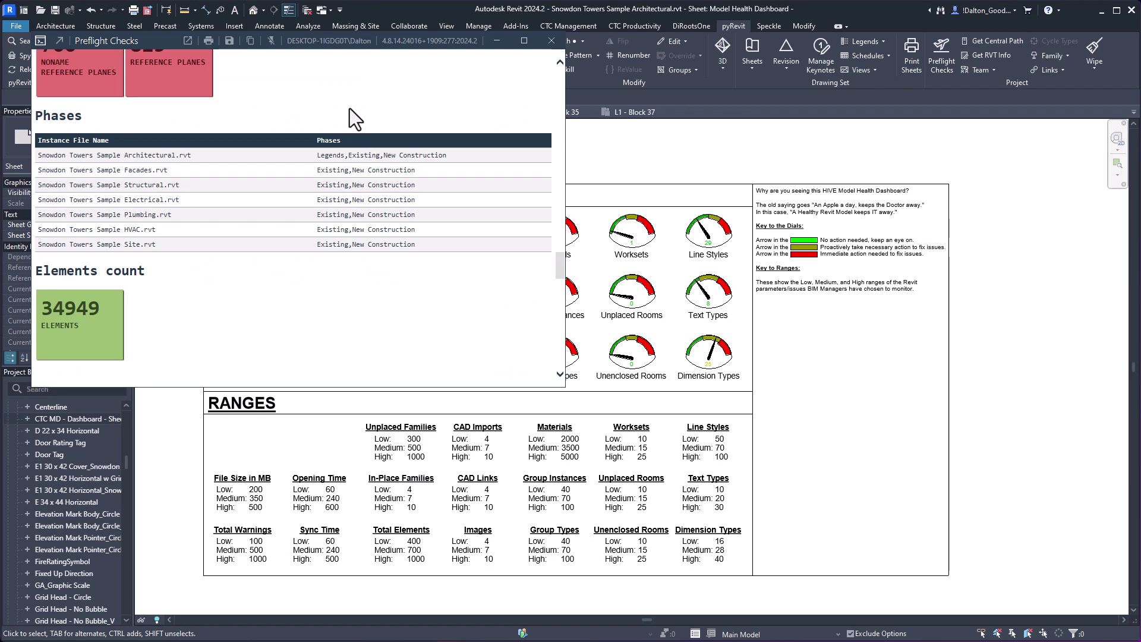
scroll(352, 109, "up", 6)
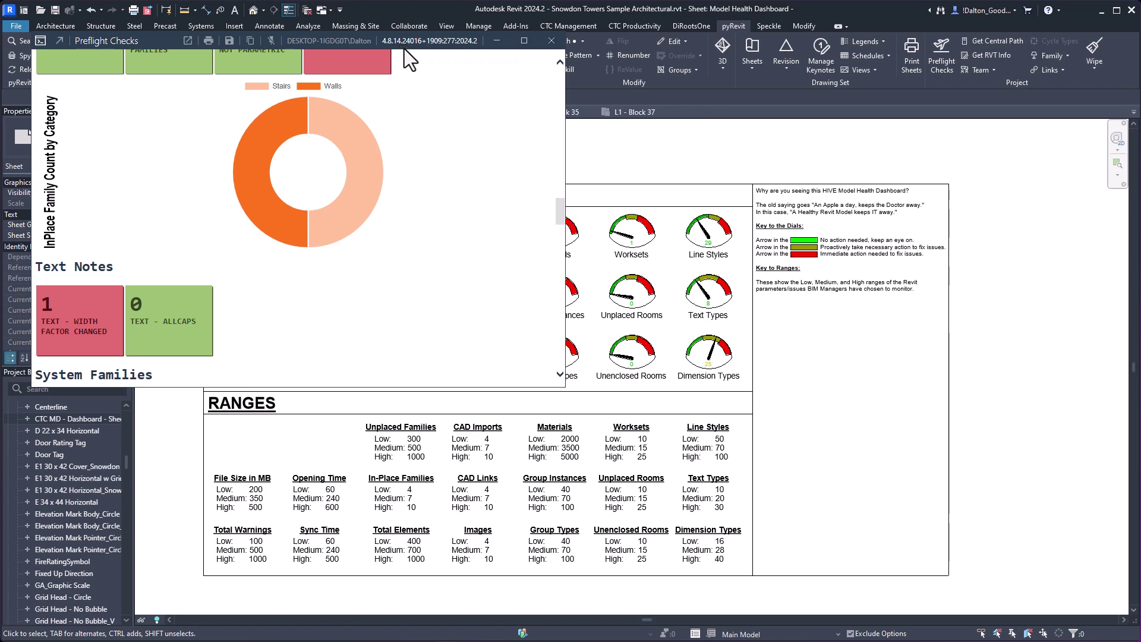
scroll(432, 212, "up", 6)
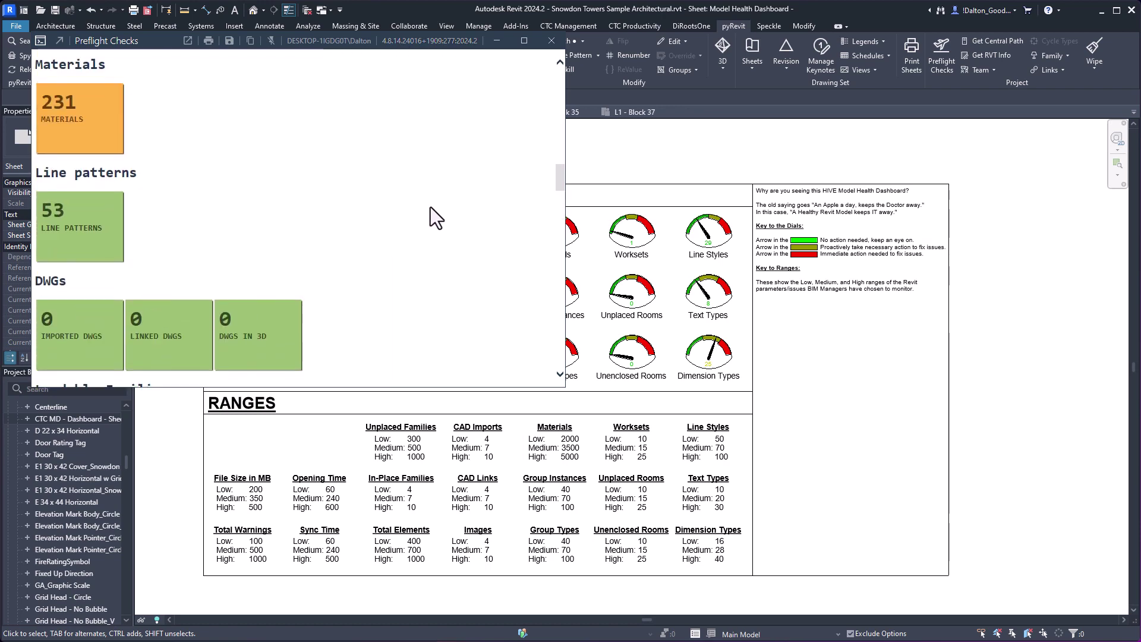
scroll(208, 264, "up", 8)
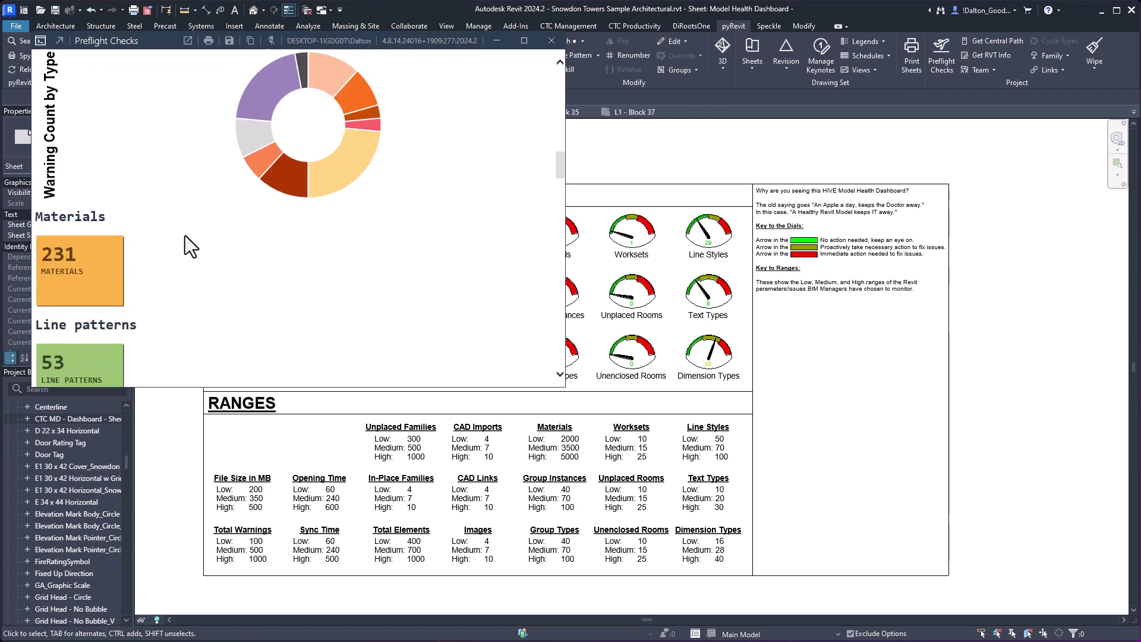
scroll(220, 268, "up", 10)
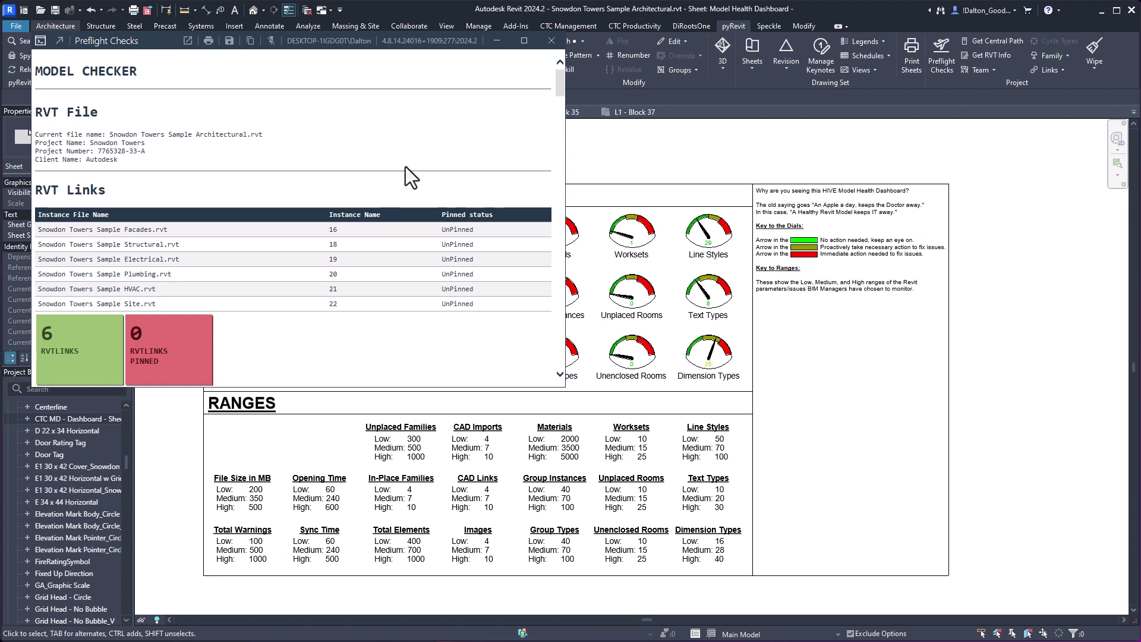
scroll(249, 196, "down", 3)
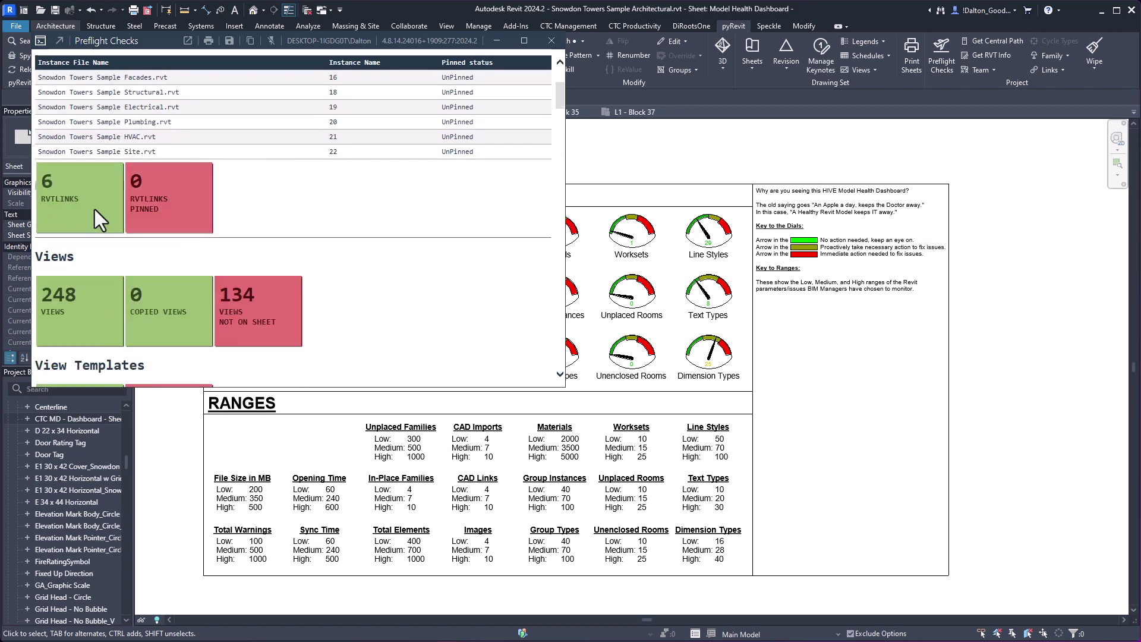
scroll(250, 277, "up", 2)
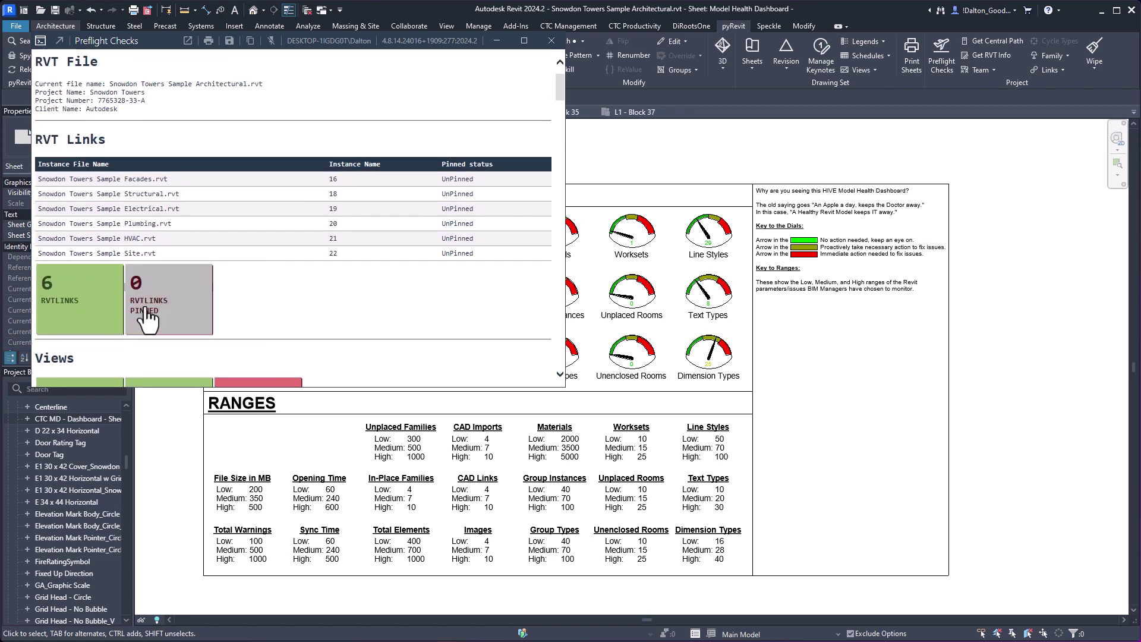
scroll(328, 267, "down", 4)
scroll(380, 243, "up", 4)
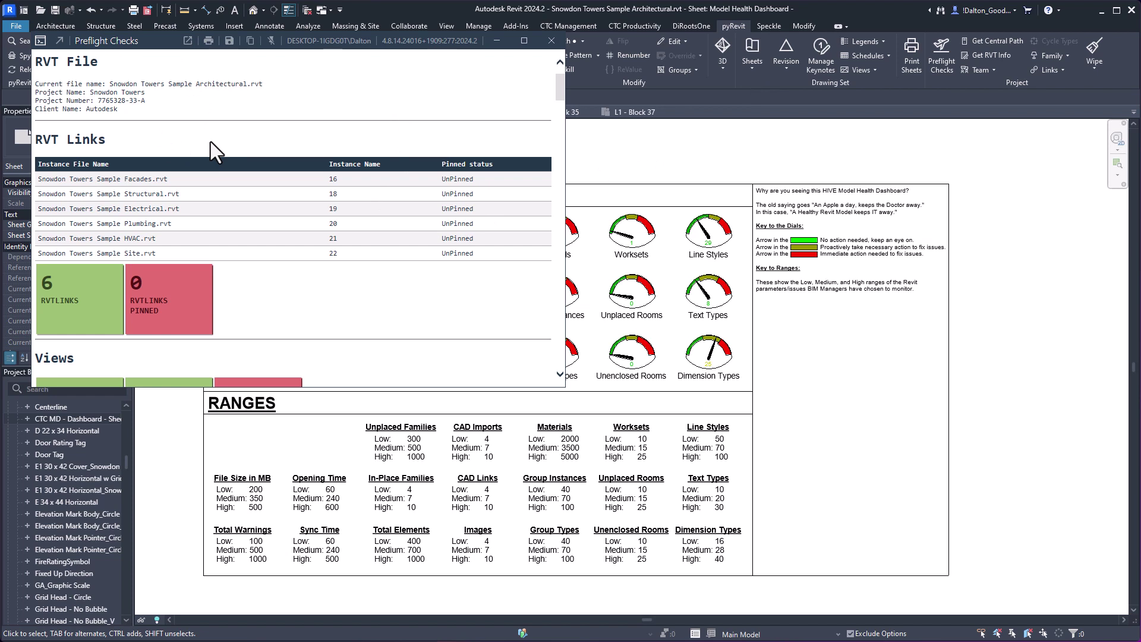
right_click(210, 141)
left_click(415, 286)
scroll(362, 326, "down", 3)
scroll(351, 202, "down", 2)
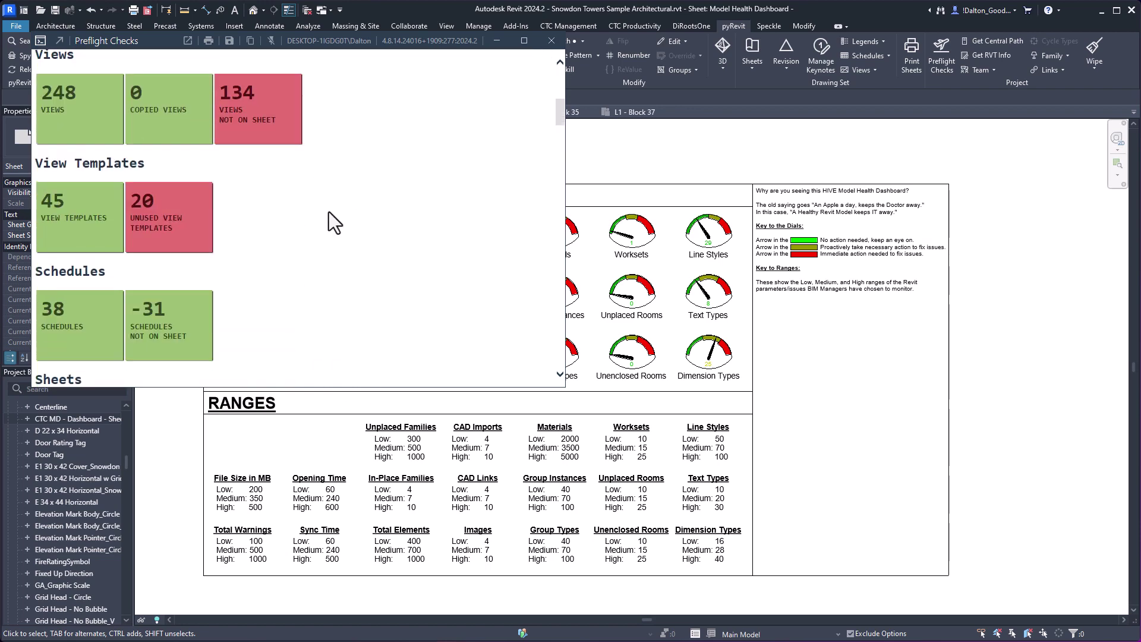
scroll(373, 155, "up", 2)
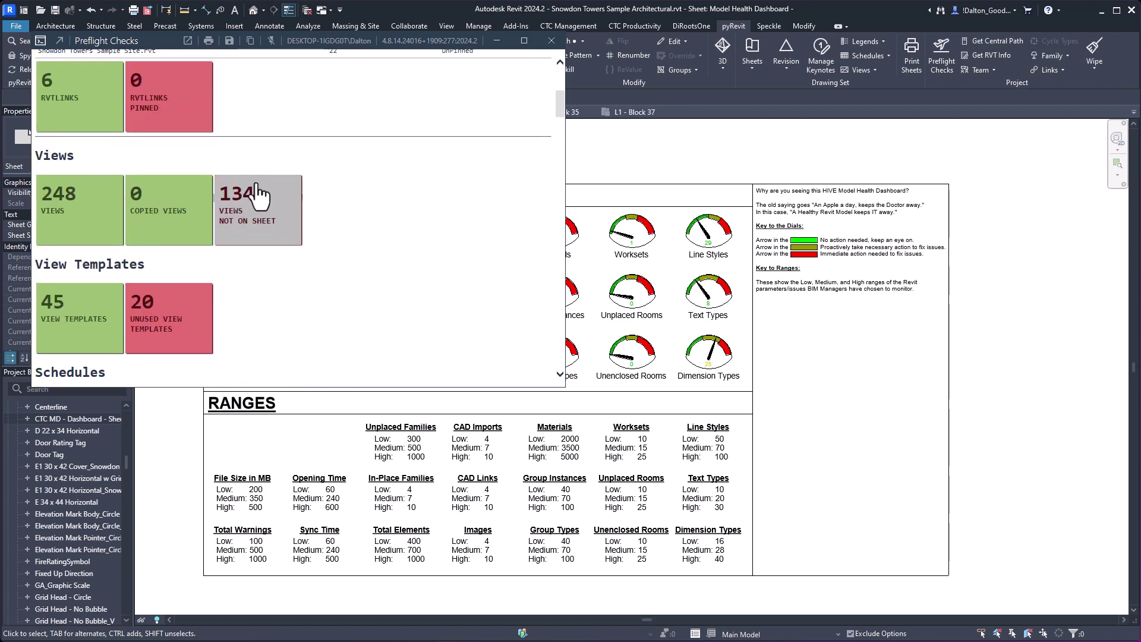
scroll(341, 258, "up", 3)
scroll(302, 192, "up", 2)
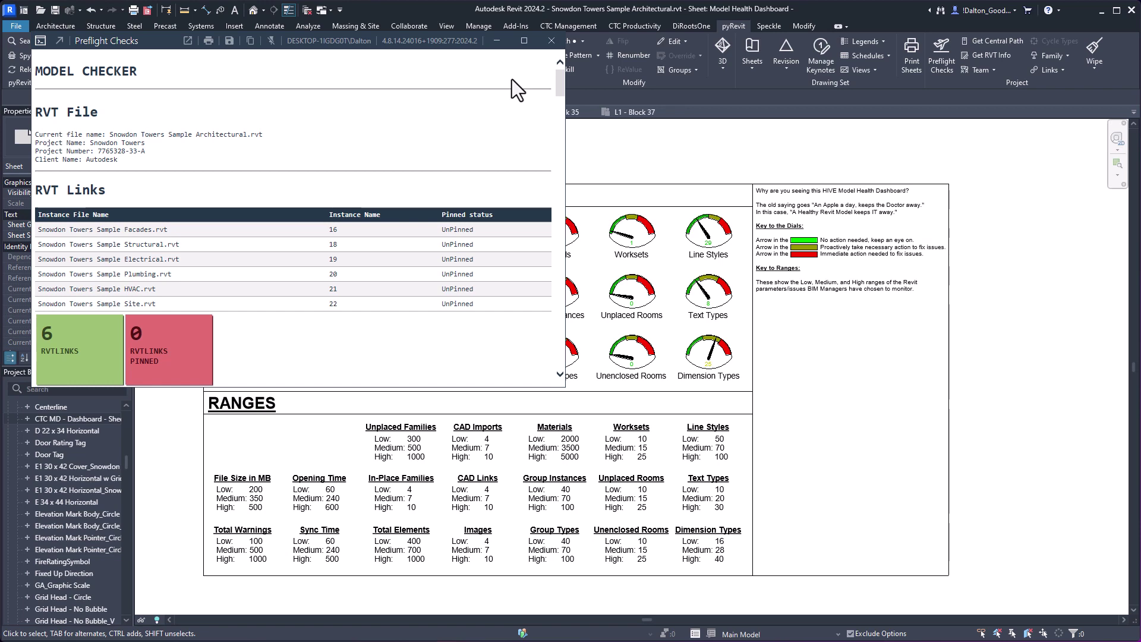
Step: Close the Preflight Checks report window to reveal the Model Health Dashboard sheet
left_click(552, 44)
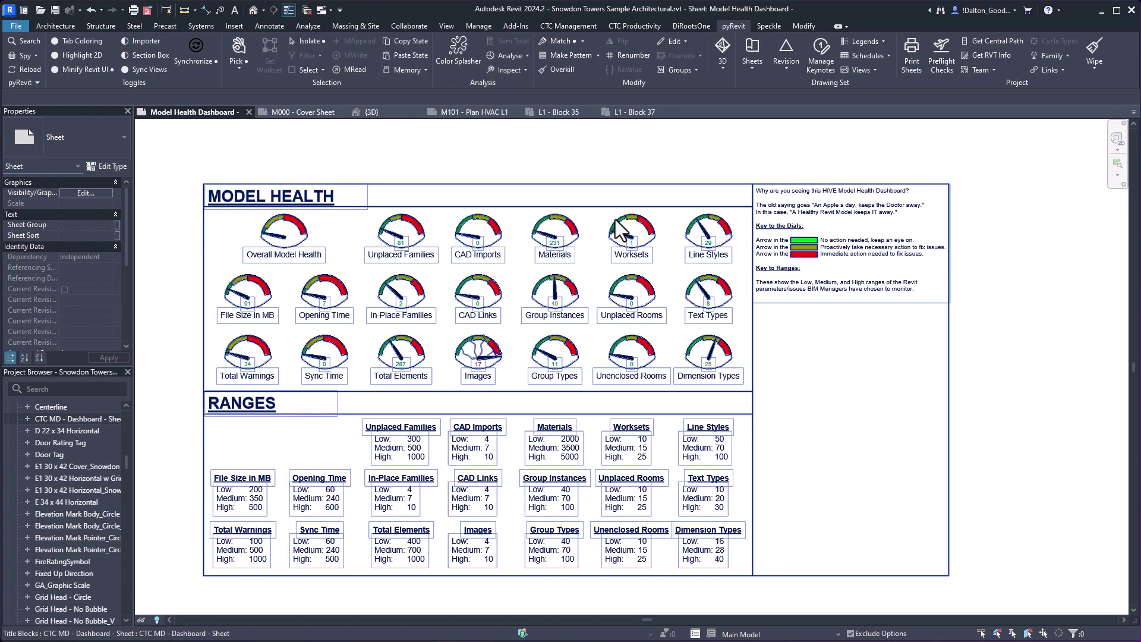